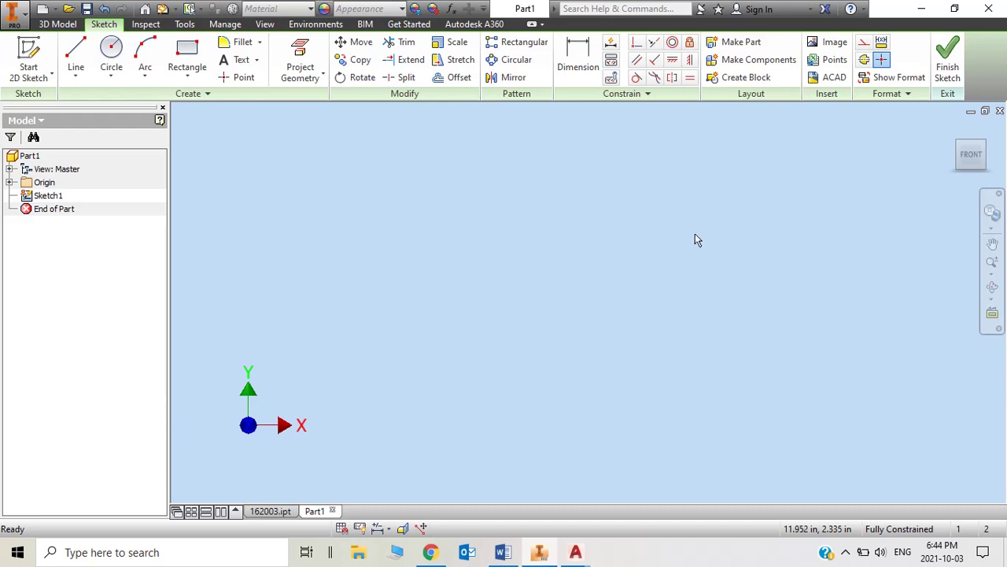
On the Kawneer site, go to Curtain Wall > Traditional and scroll to the 1600 Wall System®1
{"action": "left_click", "coordinate": [432, 552]}
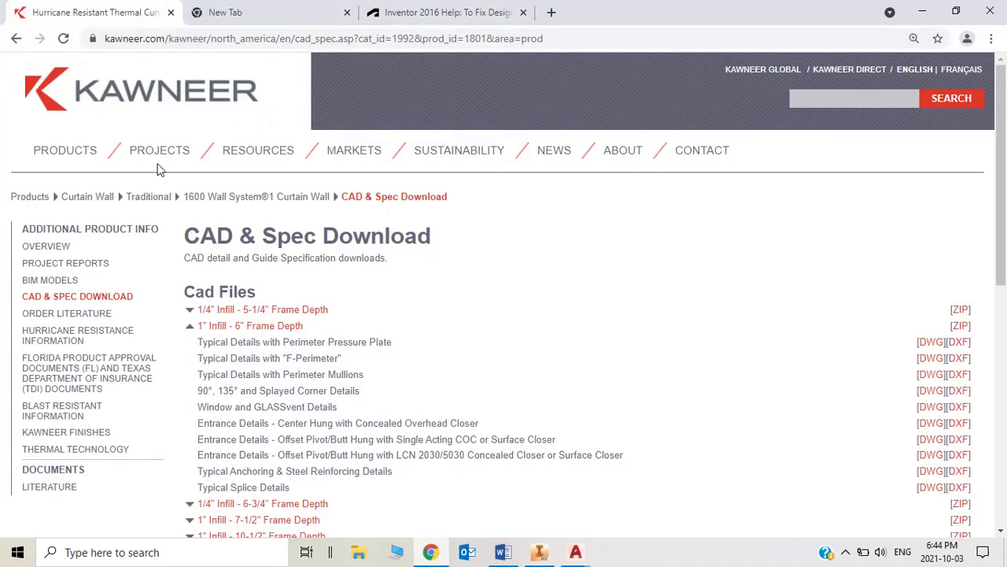
{"action": "mouse_move", "coordinate": [85, 167]}
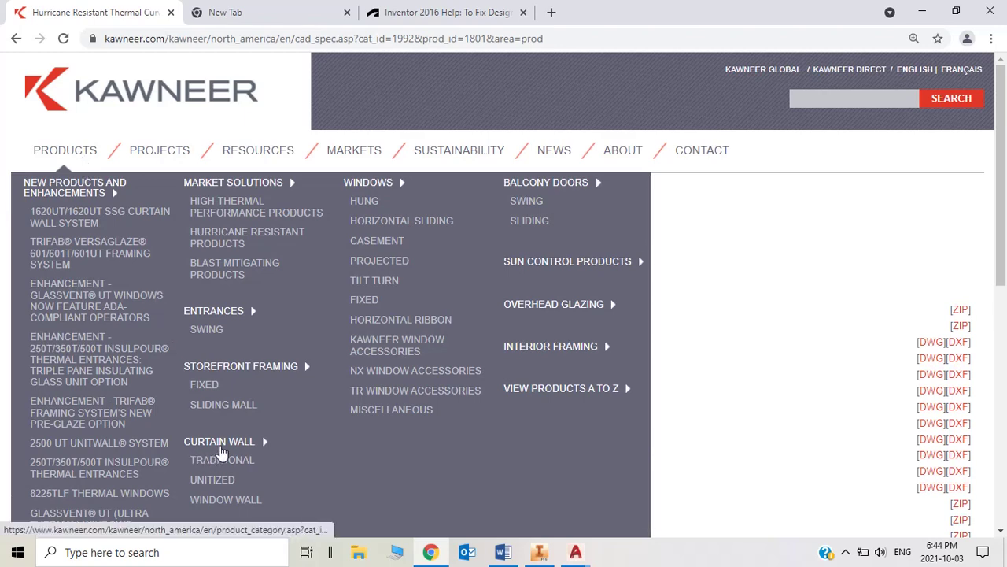
{"action": "left_click", "coordinate": [229, 469]}
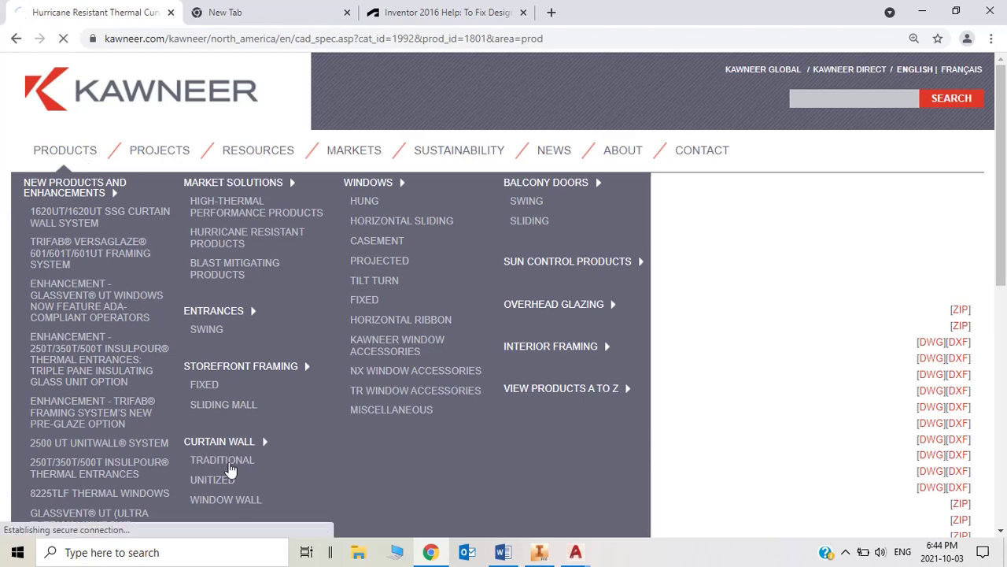
{"action": "scroll", "coordinate": [372, 357], "scroll_direction": "down", "scroll_amount": 3}
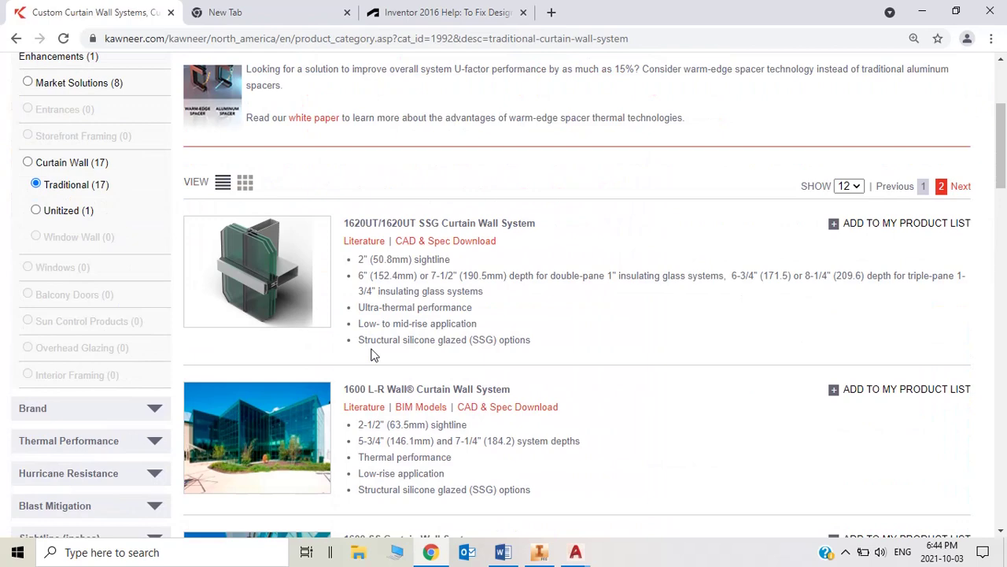
{"action": "scroll", "coordinate": [374, 355], "scroll_direction": "down", "scroll_amount": 6}
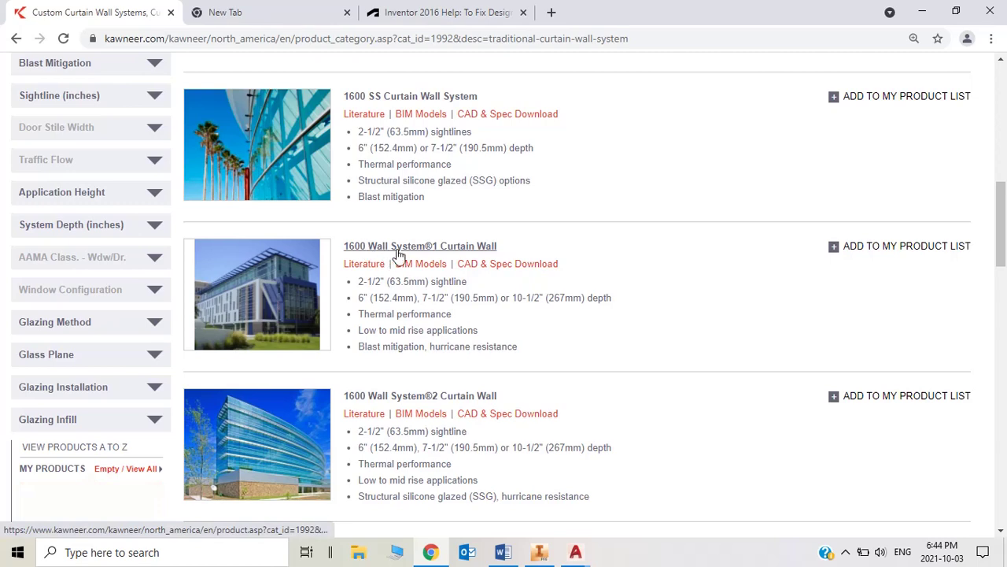
Open the 1600 Wall System®1 CAD & Spec Download page and expand the 1" Infill - 6" Frame Depth files
{"action": "left_click", "coordinate": [492, 264]}
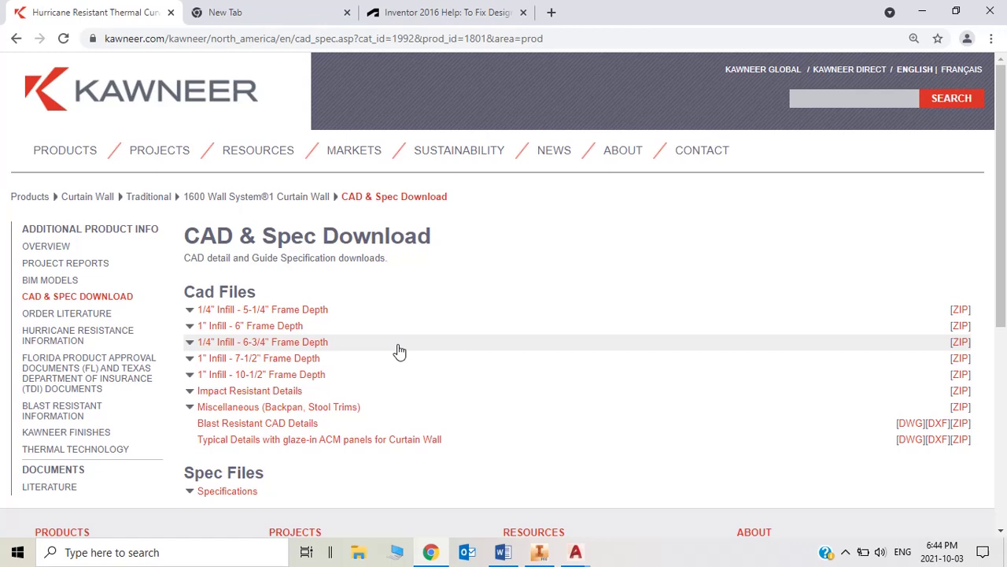
{"action": "left_click", "coordinate": [270, 327]}
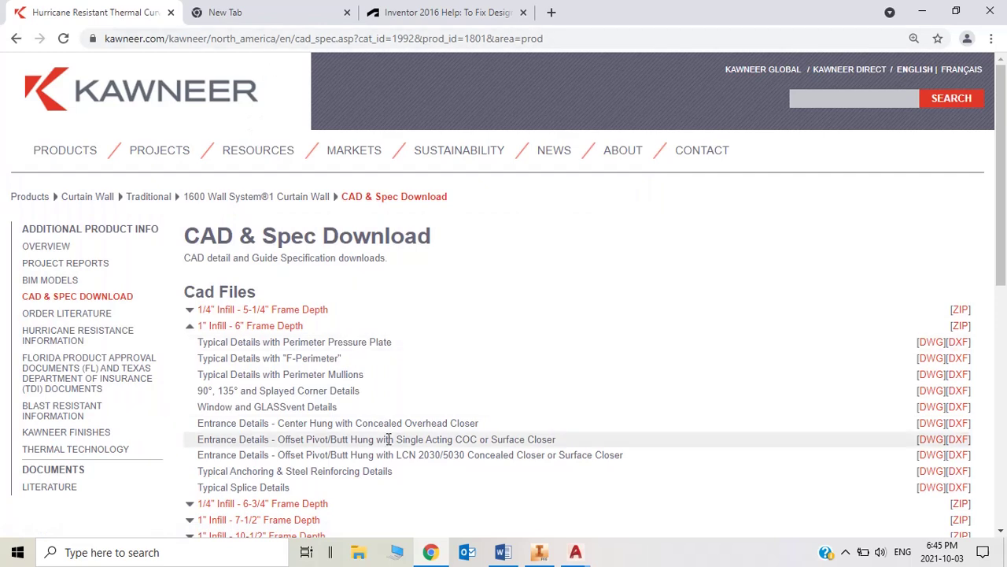
{"action": "left_click", "coordinate": [578, 552]}
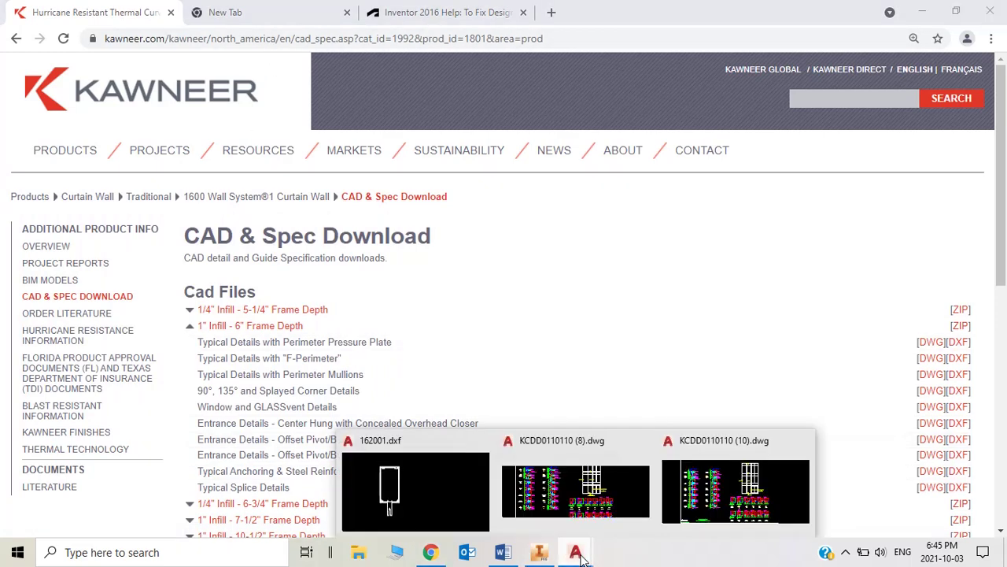
Show the KCDD0110110 (8) detail drawing in AutoCAD, then switch to the 162001.dxf mullion profile drawing
{"action": "left_click", "coordinate": [596, 507]}
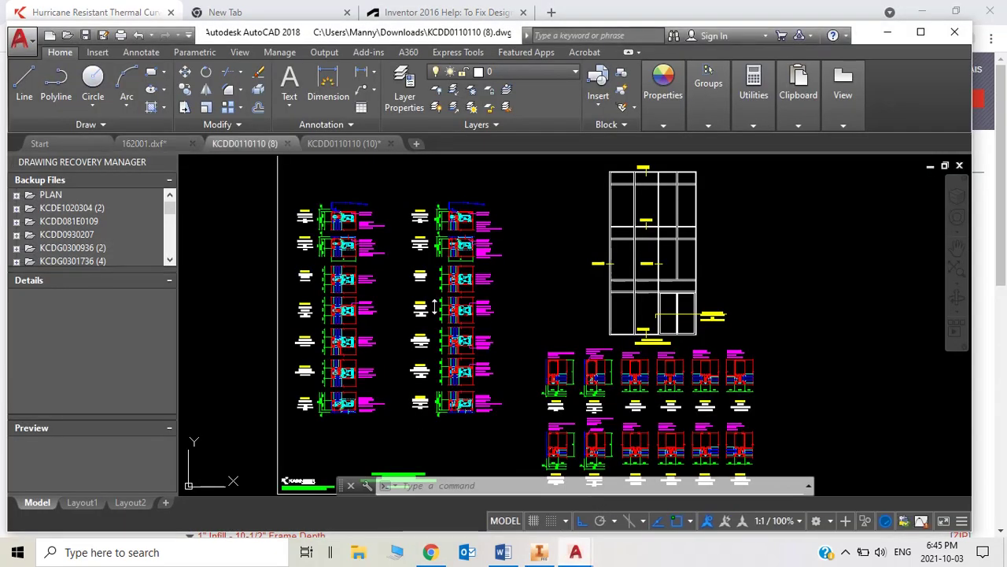
{"action": "scroll", "coordinate": [458, 252], "scroll_direction": "up", "scroll_amount": 4}
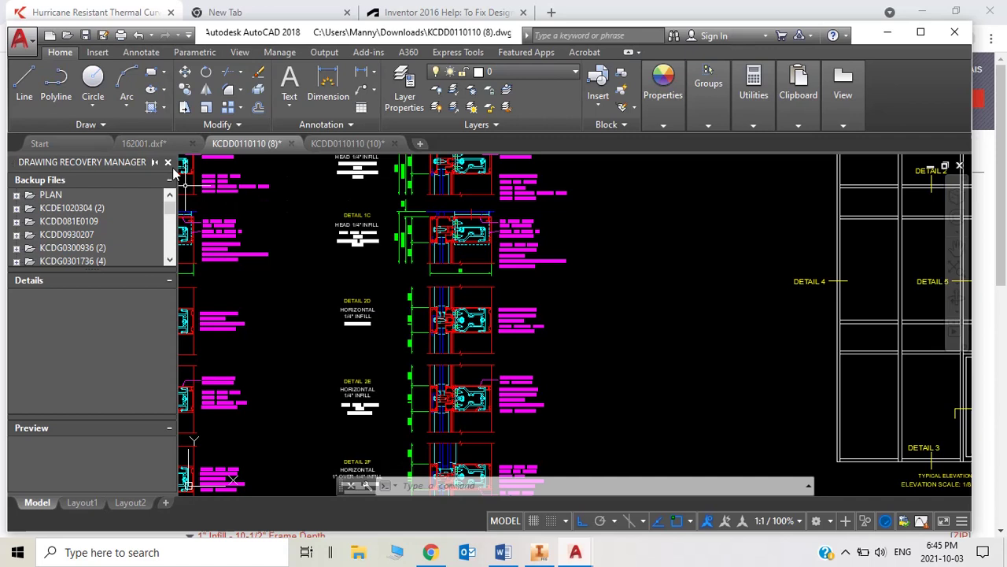
{"action": "left_click", "coordinate": [146, 143]}
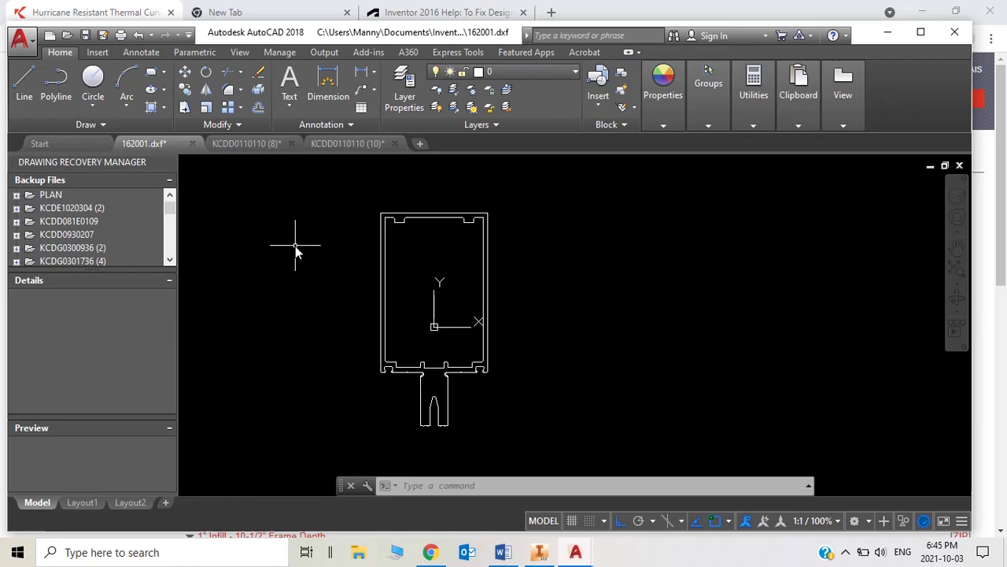
Save the profile over 162001.dxf as AutoCAD 2018 DXF, then return to Inventor
{"action": "left_click", "coordinate": [20, 38]}
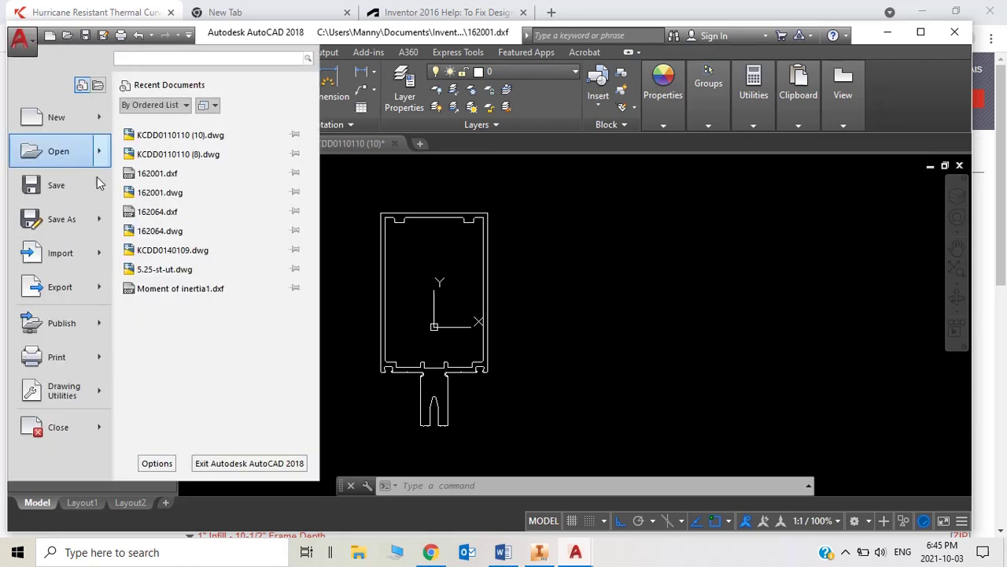
{"action": "left_click", "coordinate": [89, 222]}
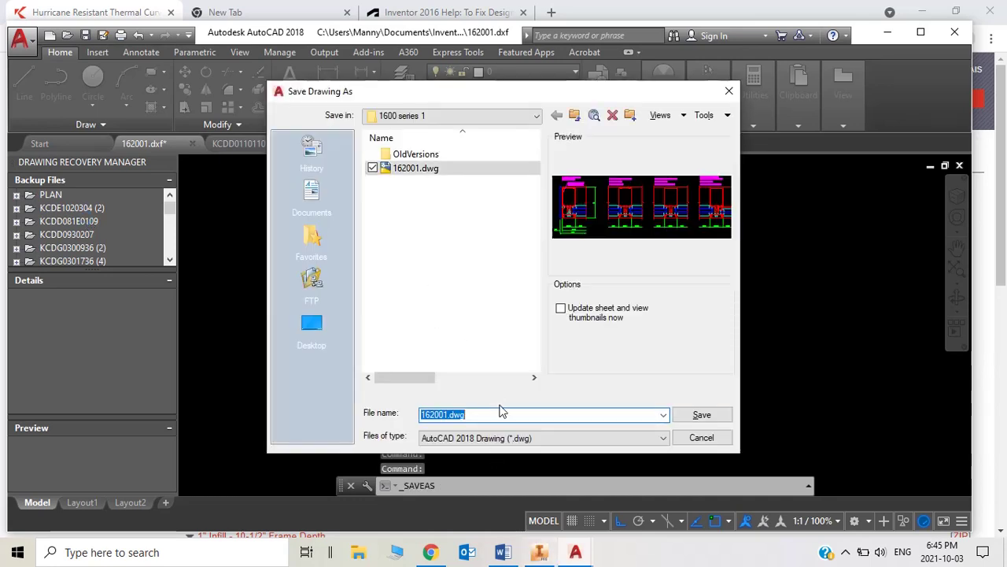
{"action": "left_click", "coordinate": [524, 439]}
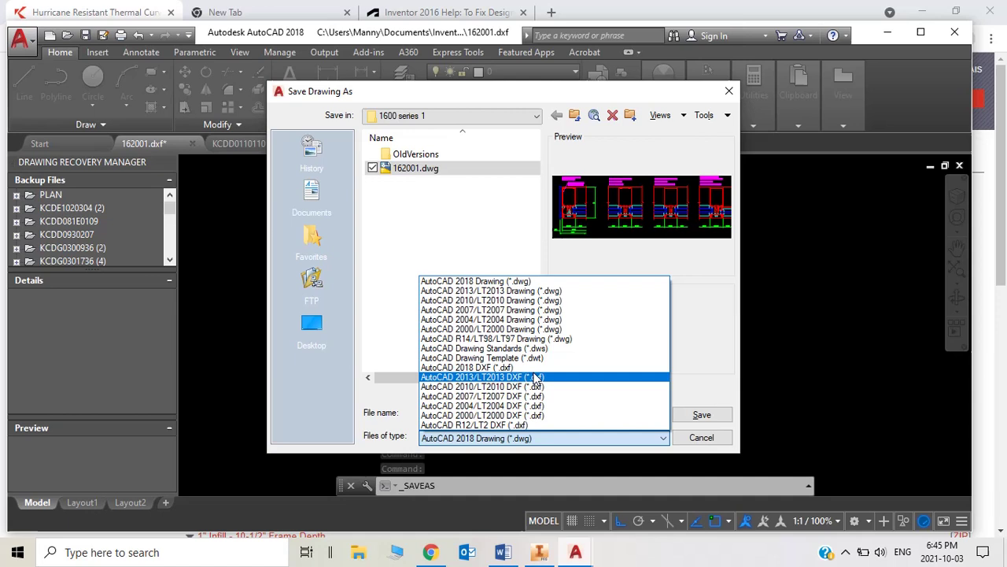
{"action": "left_click", "coordinate": [539, 378]}
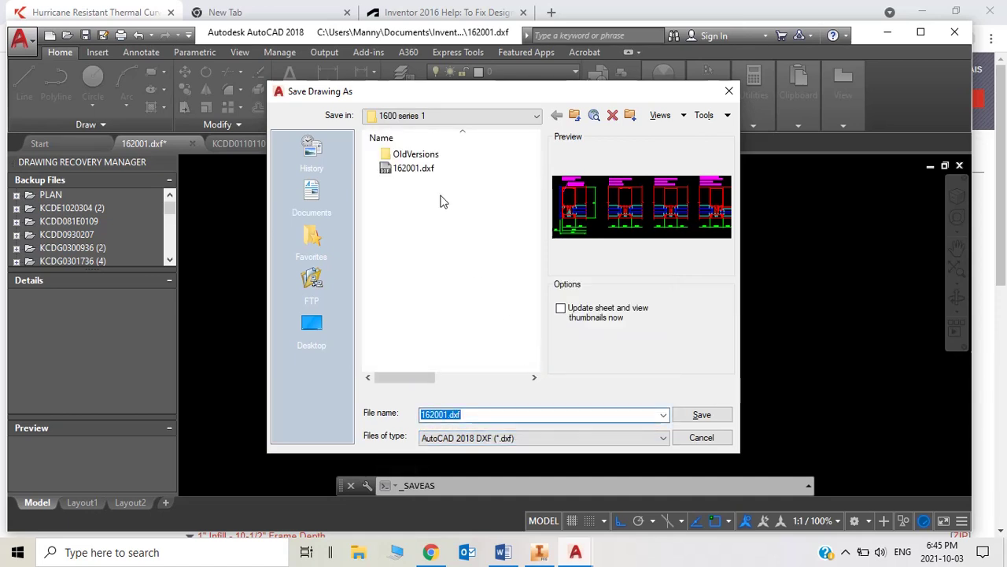
{"action": "left_click", "coordinate": [436, 170]}
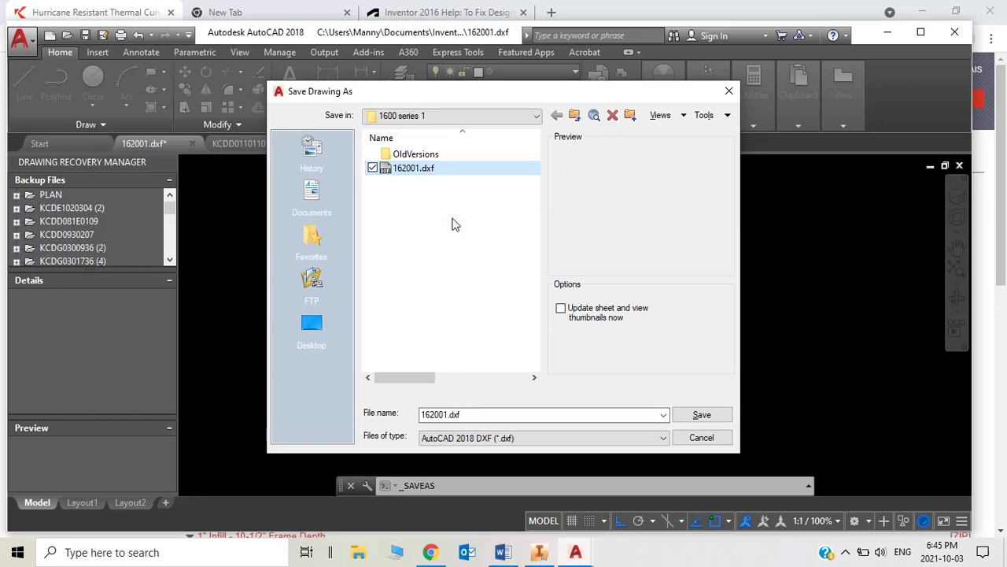
{"action": "left_click", "coordinate": [540, 553]}
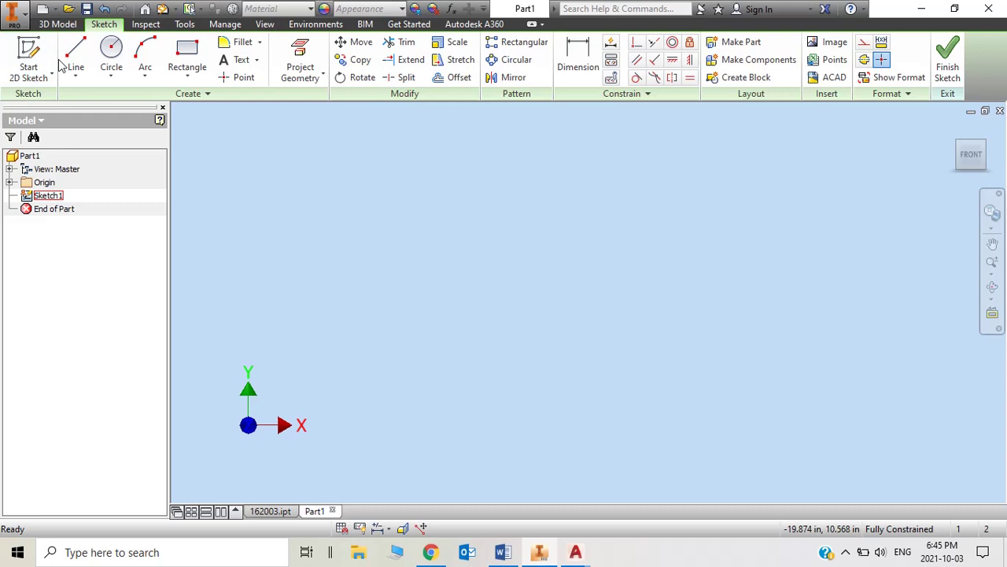
Create a new part from the Standard (in).ipt template
{"action": "left_click", "coordinate": [55, 24]}
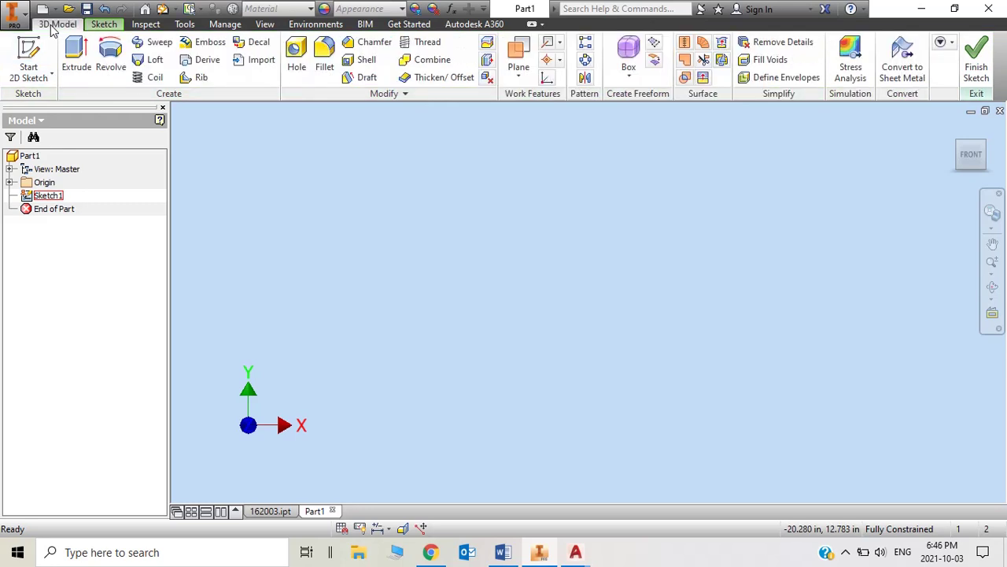
{"action": "left_click", "coordinate": [50, 76]}
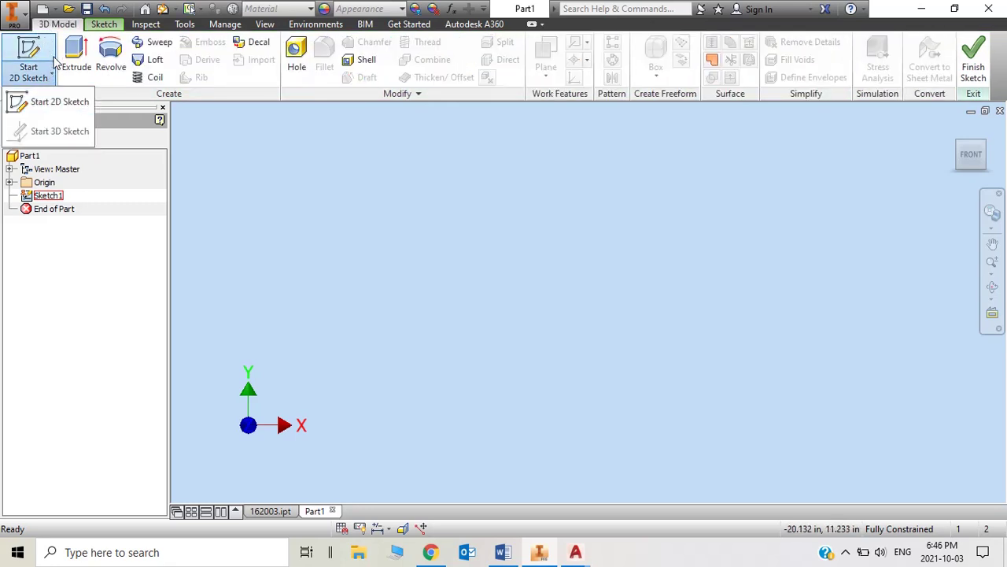
{"action": "left_click", "coordinate": [50, 75]}
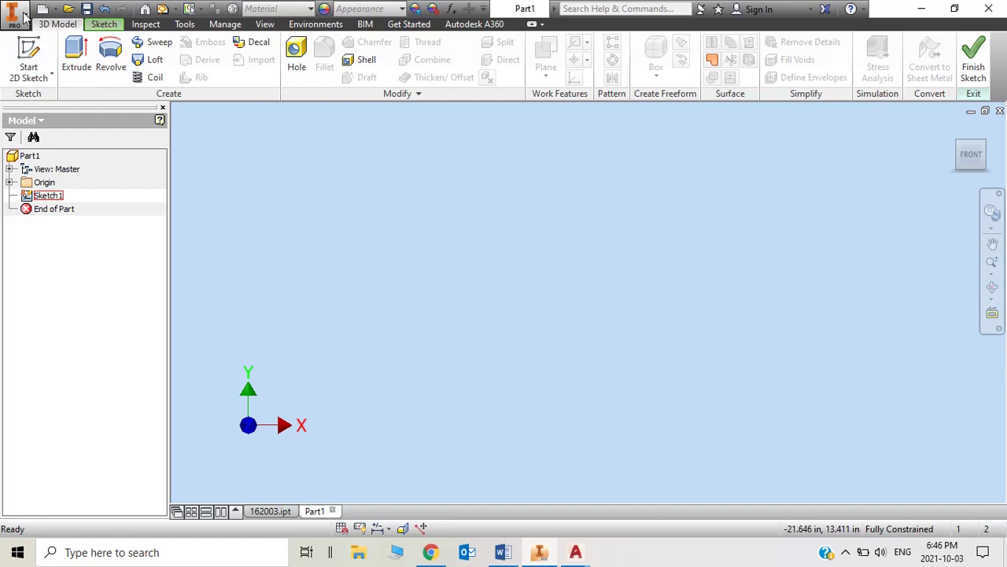
{"action": "left_click", "coordinate": [25, 14]}
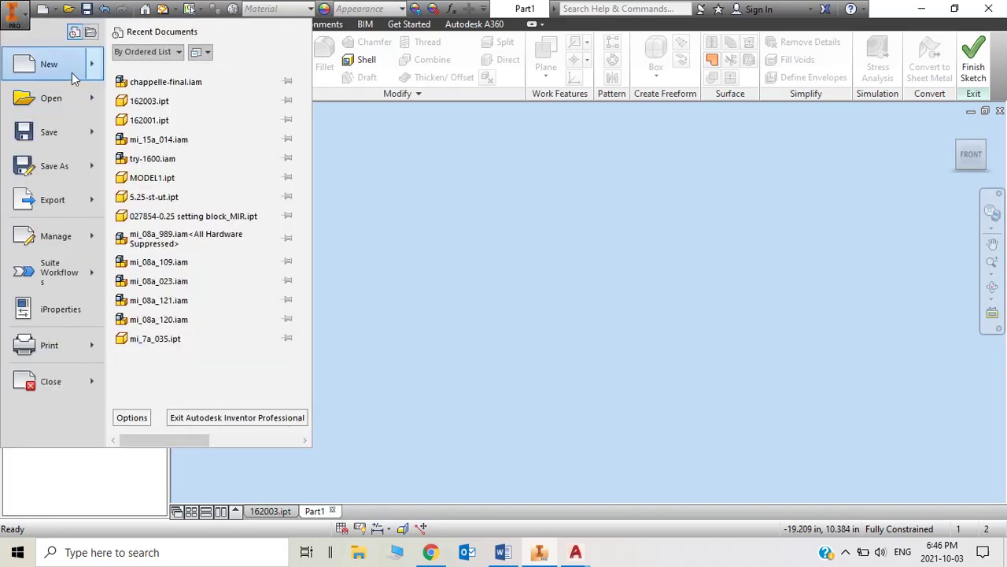
{"action": "key", "text": "Escape"}
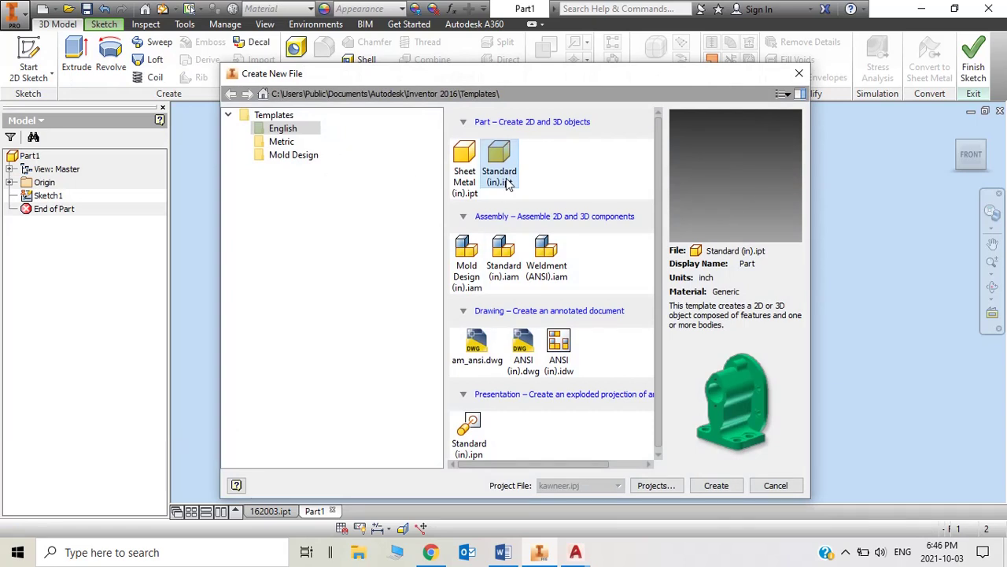
{"action": "left_click", "coordinate": [726, 488]}
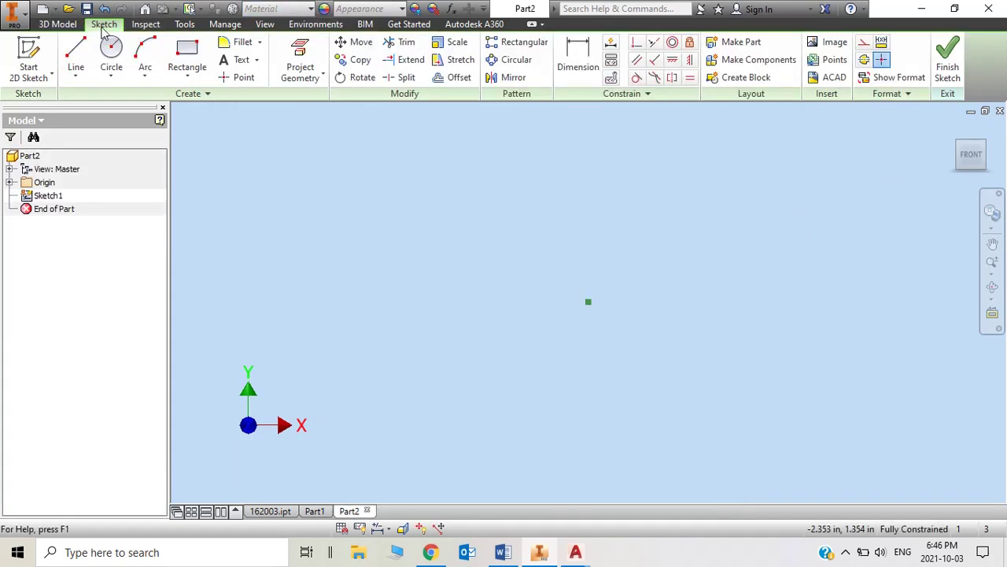
Import 162001.dxf into the sketch with ACAD insert, keeping the detected inch units
{"action": "left_click", "coordinate": [836, 85]}
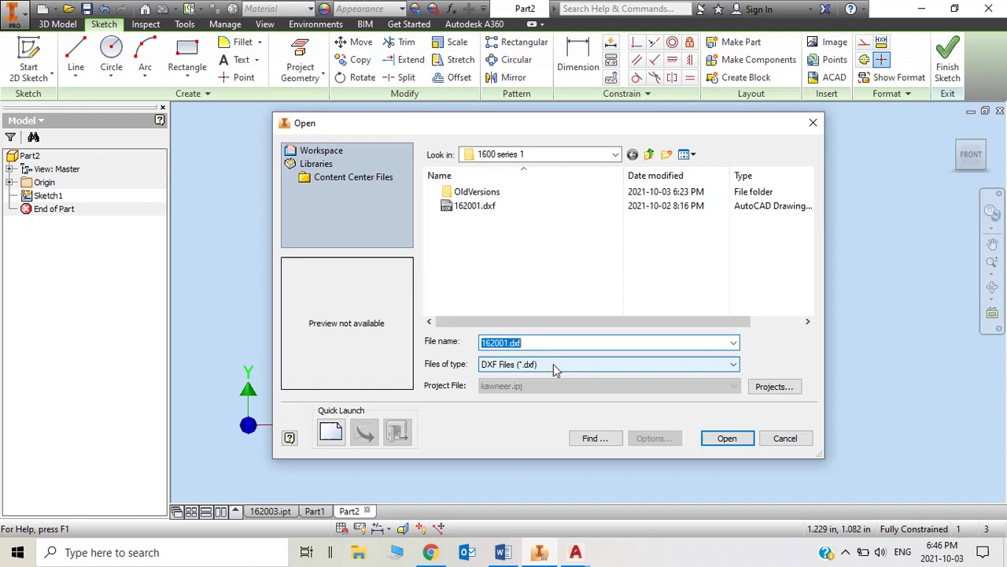
{"action": "double_click", "coordinate": [498, 207]}
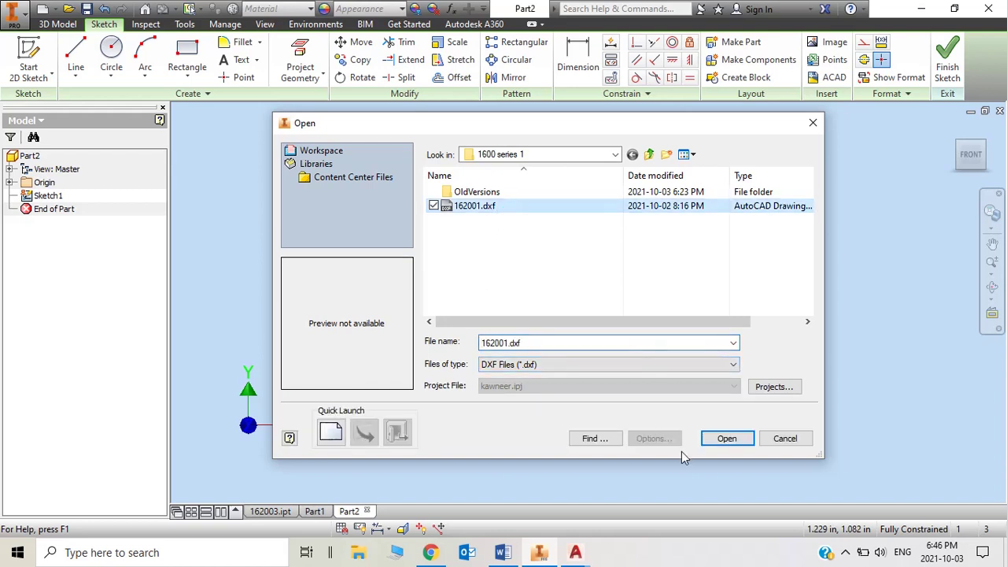
{"action": "left_click", "coordinate": [727, 439]}
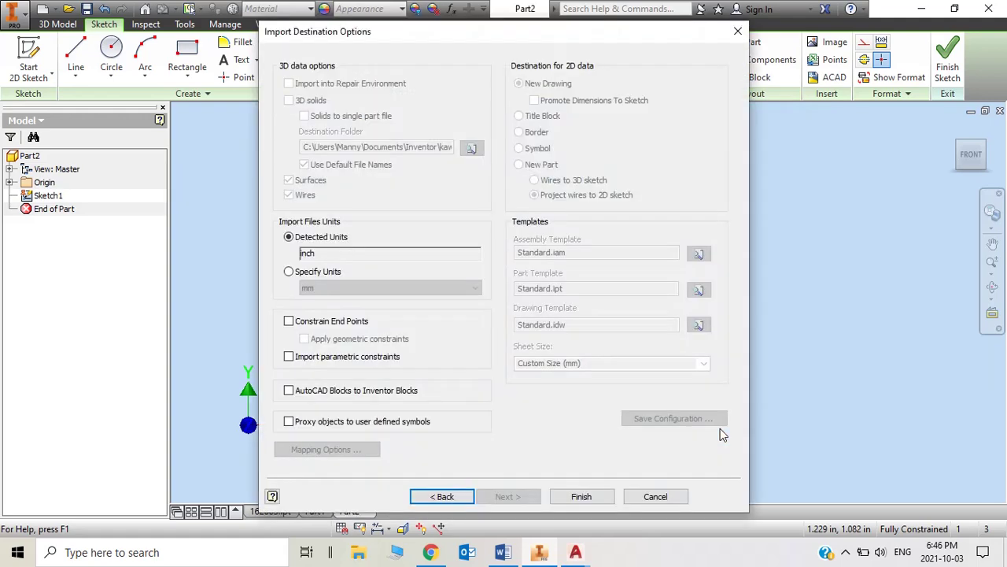
{"action": "left_click", "coordinate": [581, 495]}
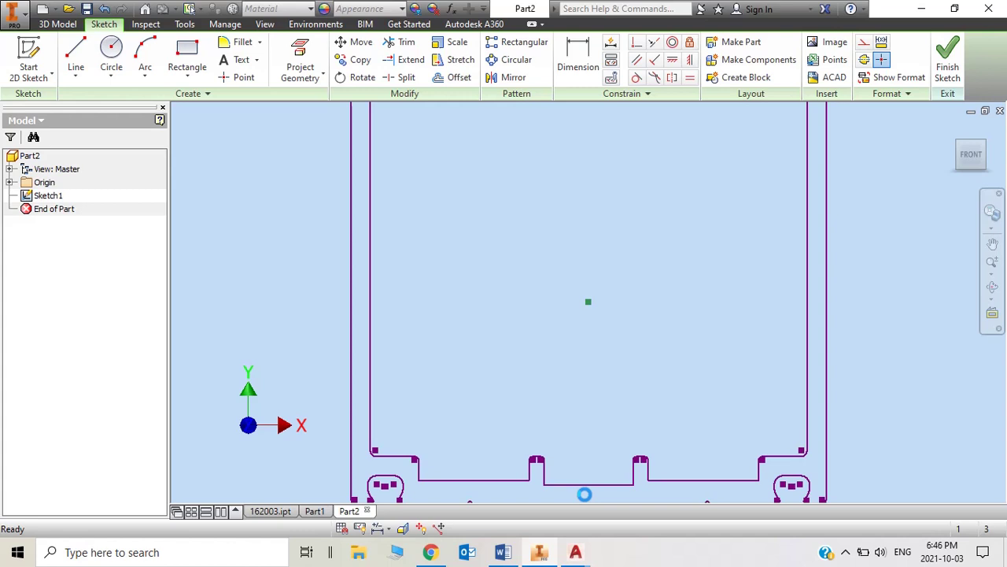
In 162003.ipt, move the 2.500 width dimension above the mullion profile
{"action": "scroll", "coordinate": [484, 314], "scroll_direction": "up", "scroll_amount": 4}
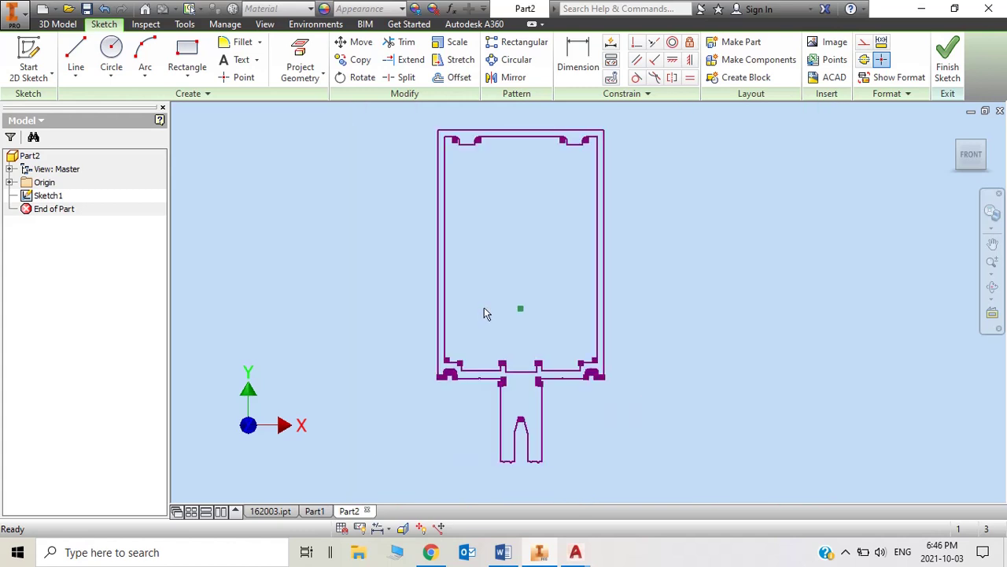
{"action": "left_click", "coordinate": [266, 511]}
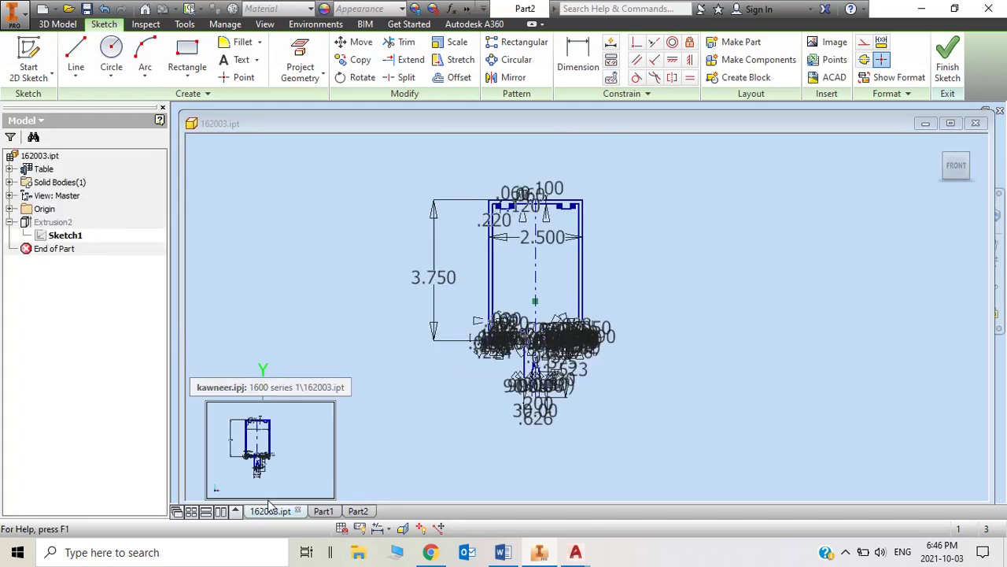
{"action": "scroll", "coordinate": [551, 236], "scroll_direction": "down", "scroll_amount": 3}
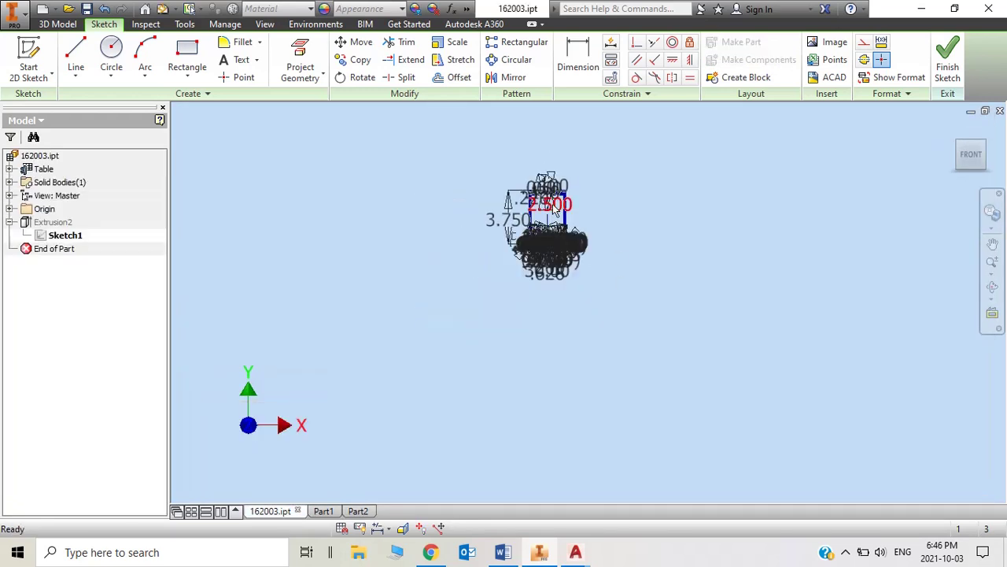
{"action": "scroll", "coordinate": [476, 236], "scroll_direction": "up", "scroll_amount": 4}
{"action": "scroll", "coordinate": [470, 236], "scroll_direction": "up", "scroll_amount": 2}
{"action": "scroll", "coordinate": [450, 254], "scroll_direction": "down", "scroll_amount": 3}
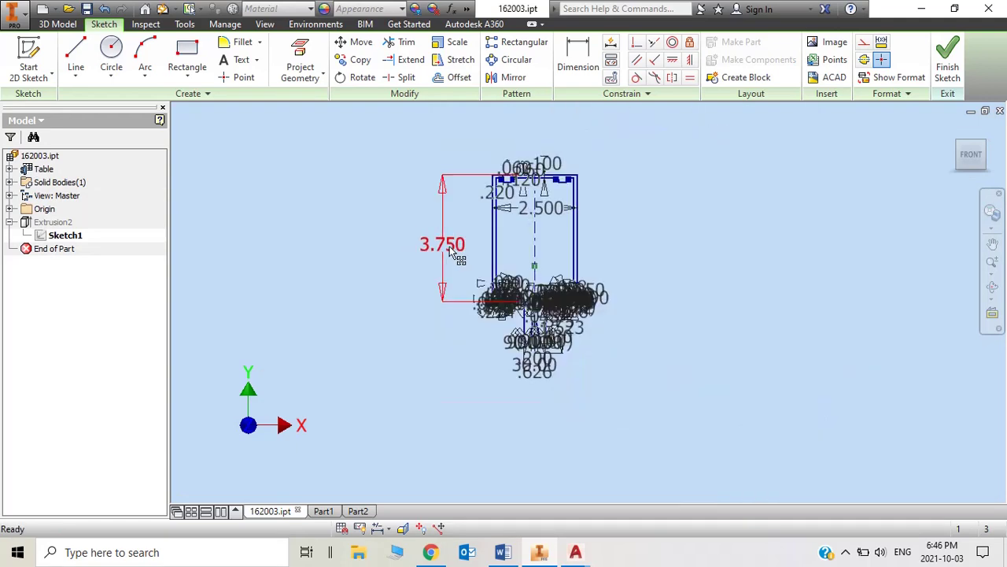
{"action": "scroll", "coordinate": [456, 273], "scroll_direction": "up", "scroll_amount": 4}
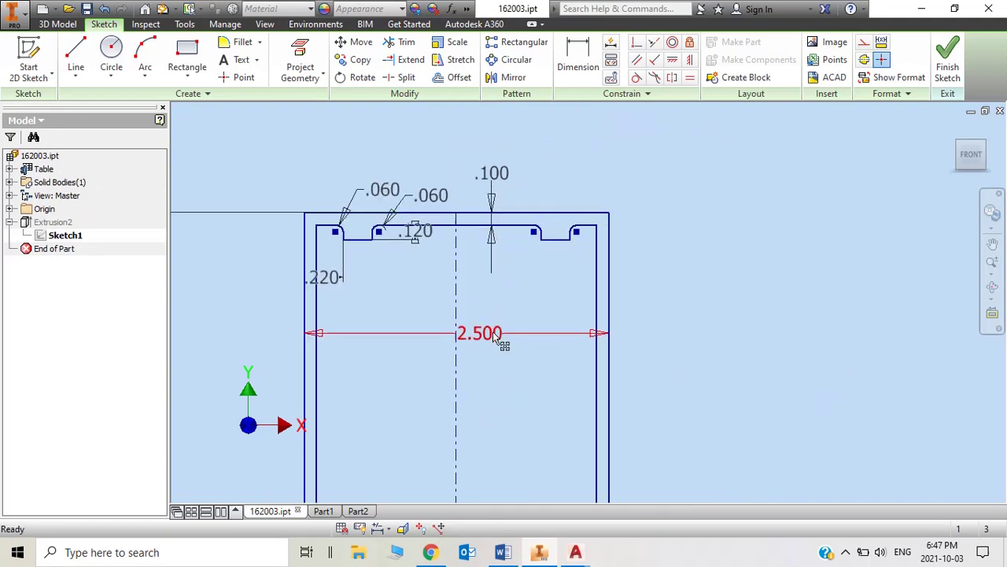
{"action": "left_click_drag", "start_coordinate": [504, 344], "coordinate": [501, 142]}
{"action": "scroll", "coordinate": [501, 158], "scroll_direction": "down", "scroll_amount": 3}
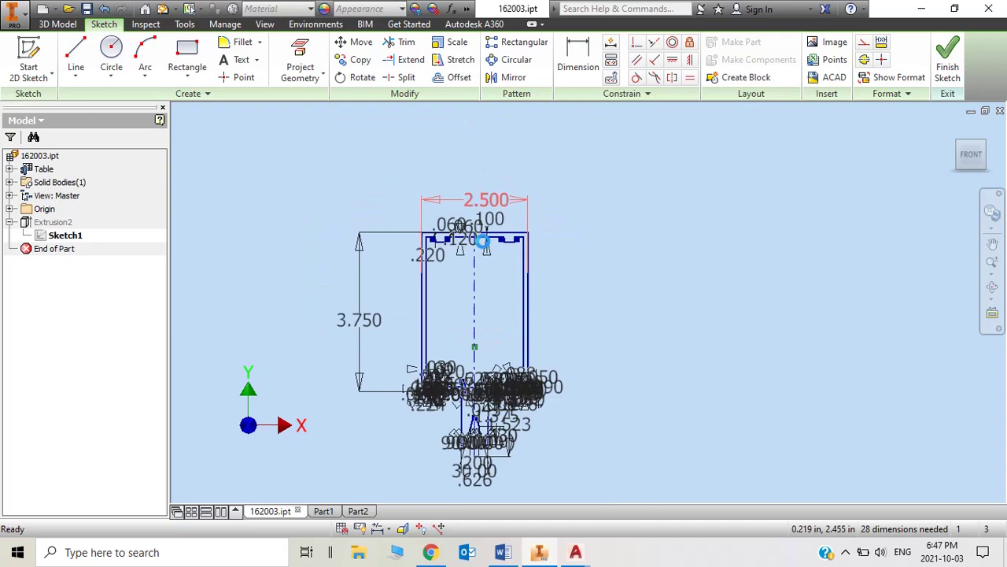
{"action": "scroll", "coordinate": [484, 298], "scroll_direction": "up", "scroll_amount": 5}
{"action": "scroll", "coordinate": [488, 283], "scroll_direction": "down", "scroll_amount": 3}
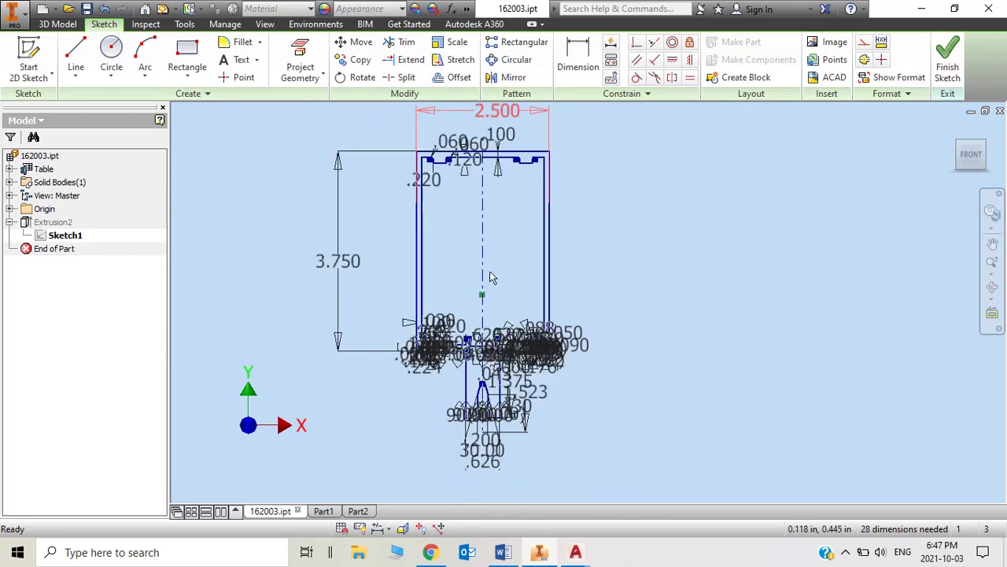
{"action": "scroll", "coordinate": [526, 220], "scroll_direction": "up", "scroll_amount": 2}
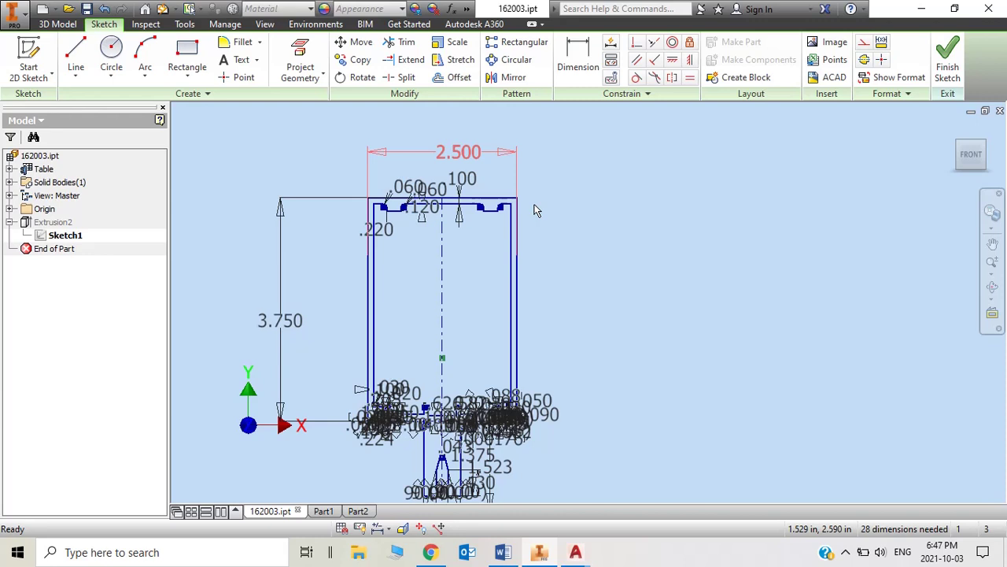
Finish the sketch and review Extrusion2's feature settings, cancelling without changes
{"action": "left_click", "coordinate": [947, 71]}
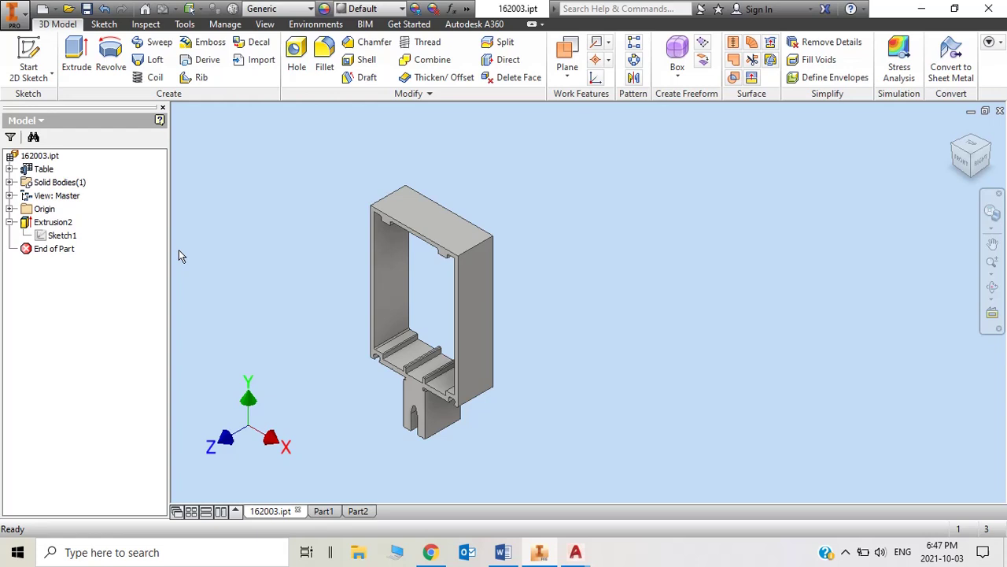
{"action": "left_click", "coordinate": [53, 223]}
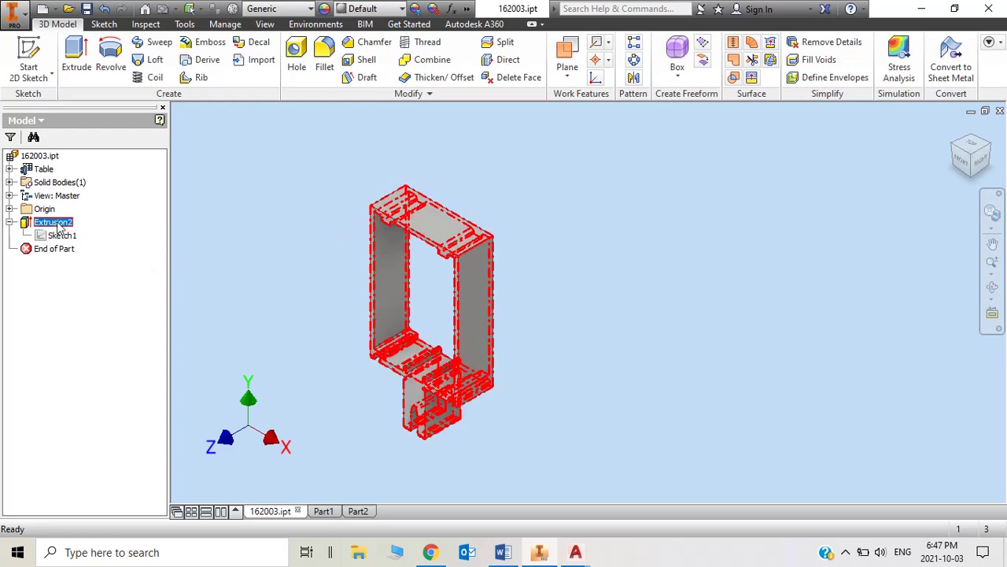
{"action": "right_click", "coordinate": [59, 228]}
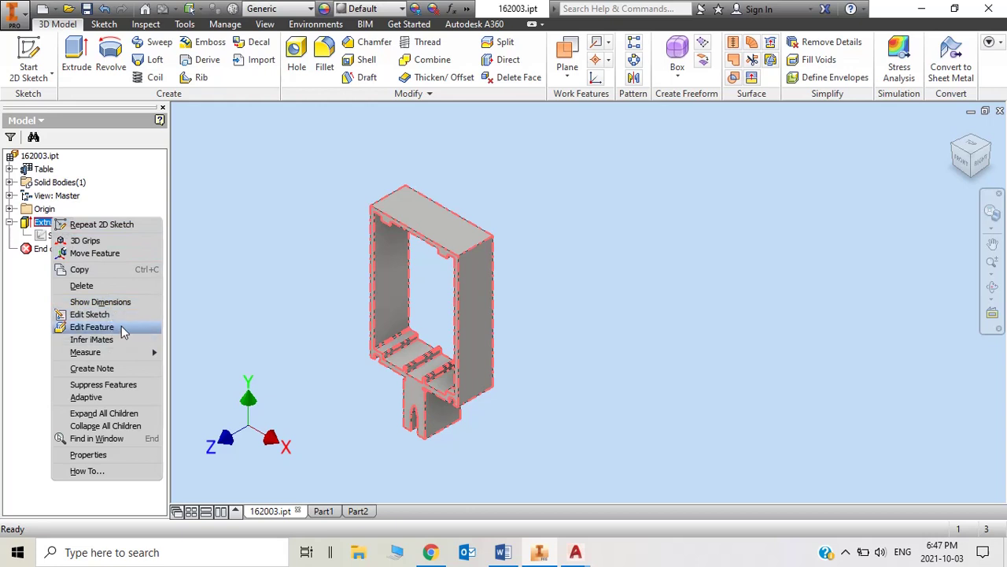
{"action": "left_click", "coordinate": [123, 327]}
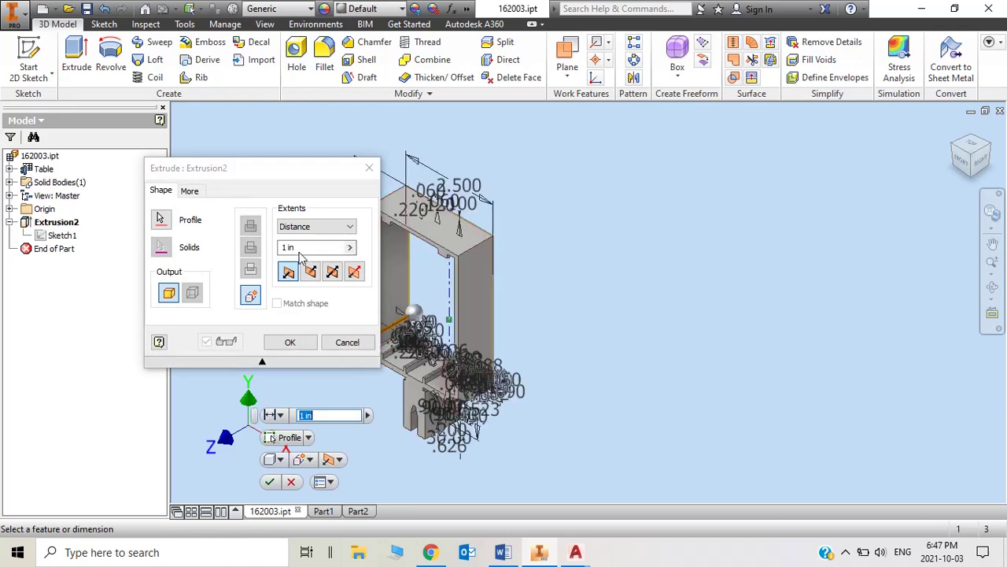
{"action": "left_click", "coordinate": [344, 344]}
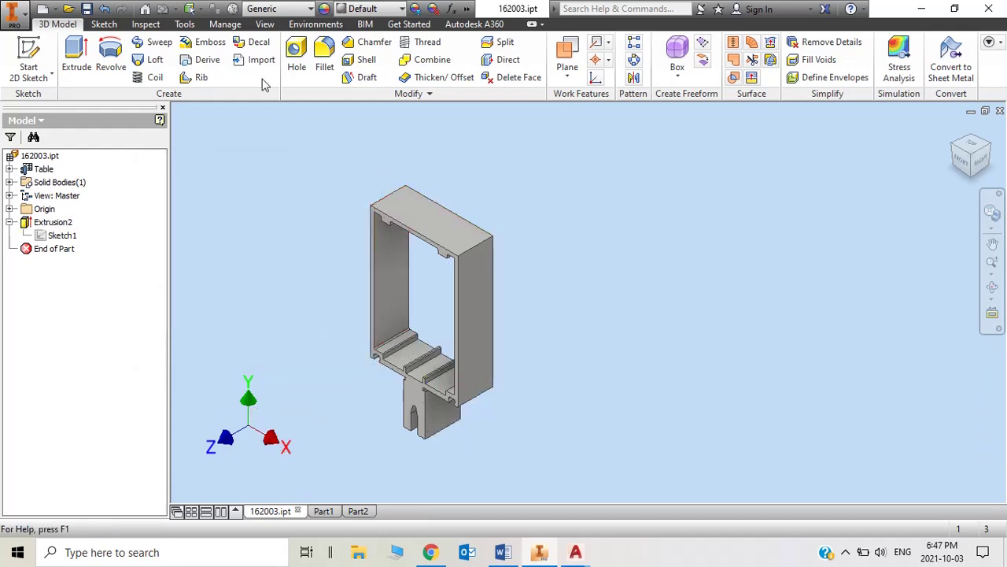
{"action": "left_click", "coordinate": [236, 25]}
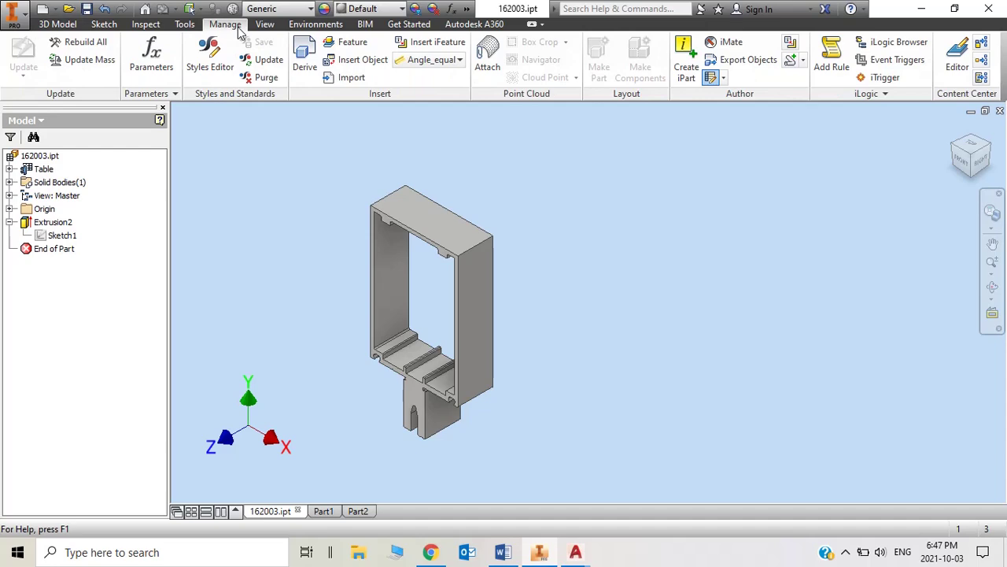
{"action": "left_click", "coordinate": [170, 71]}
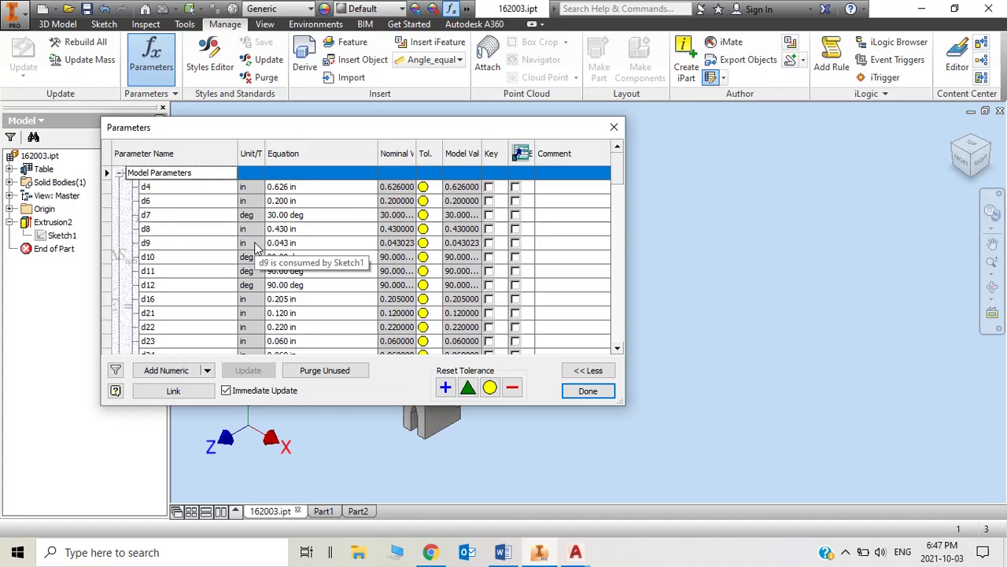
{"action": "scroll", "coordinate": [220, 261], "scroll_direction": "down", "scroll_amount": 3}
{"action": "scroll", "coordinate": [222, 263], "scroll_direction": "down", "scroll_amount": 2}
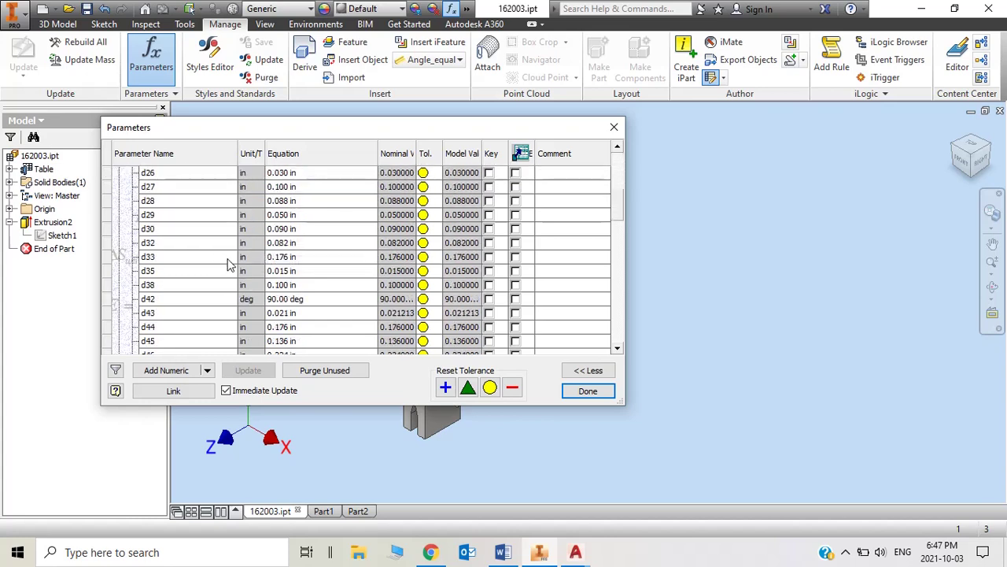
{"action": "scroll", "coordinate": [226, 263], "scroll_direction": "down", "scroll_amount": 6}
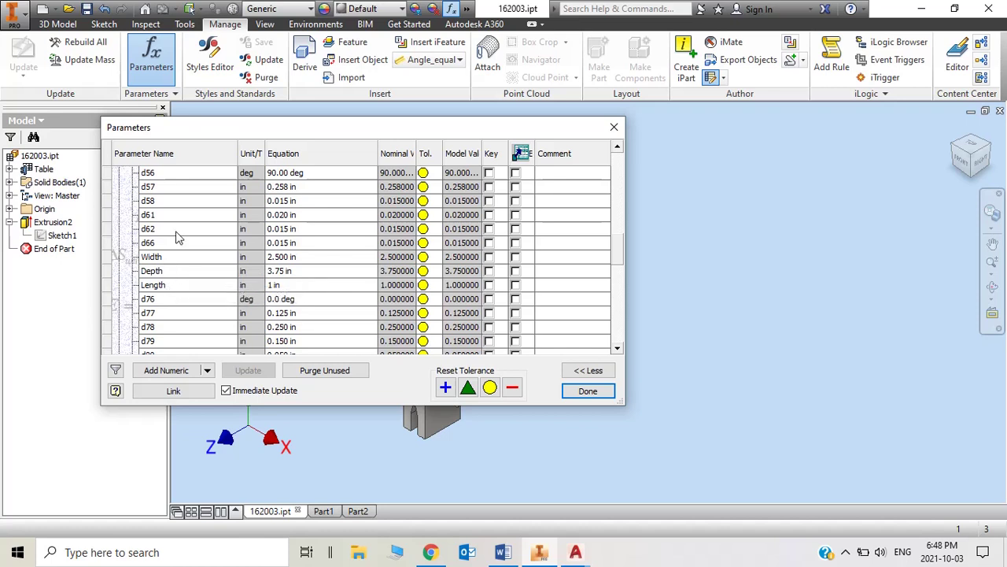
{"action": "left_click", "coordinate": [173, 257]}
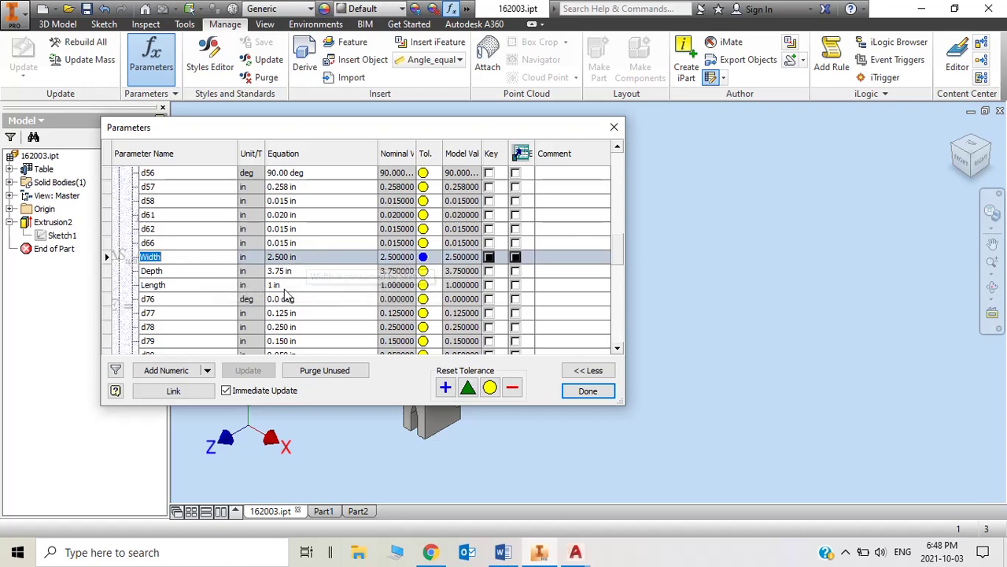
{"action": "left_click", "coordinate": [154, 272]}
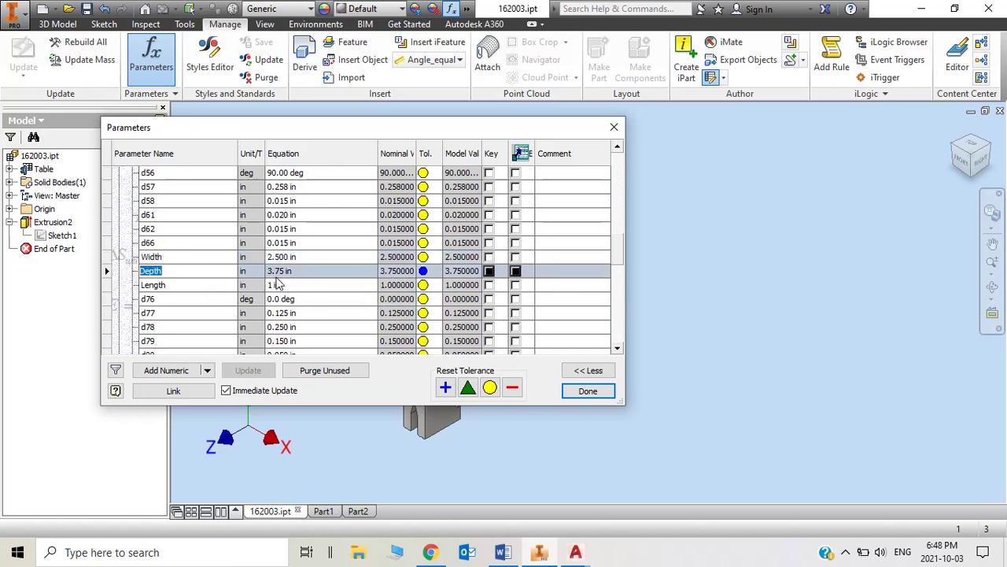
{"action": "left_click", "coordinate": [193, 288]}
{"action": "left_click", "coordinate": [293, 286]}
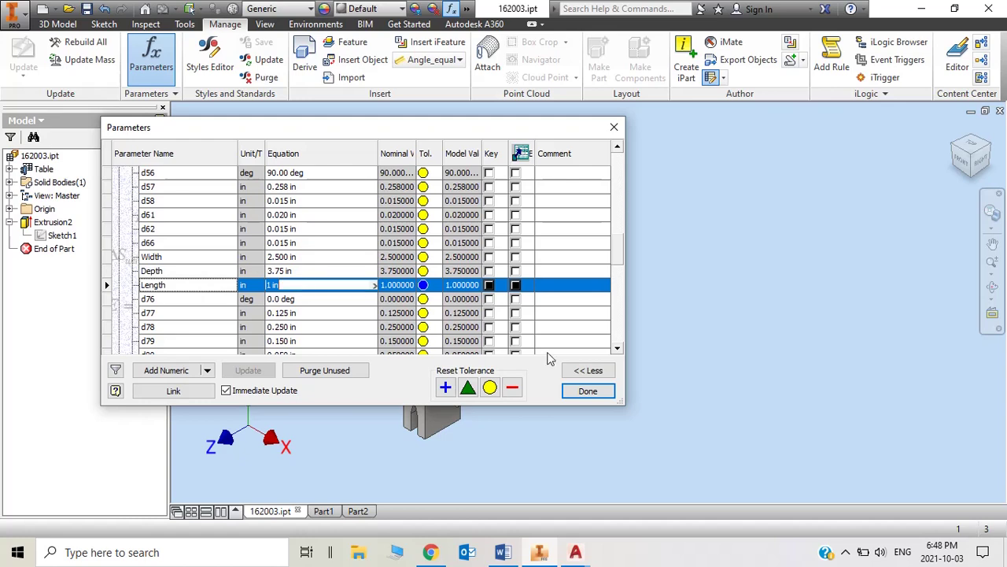
{"action": "left_click", "coordinate": [589, 391]}
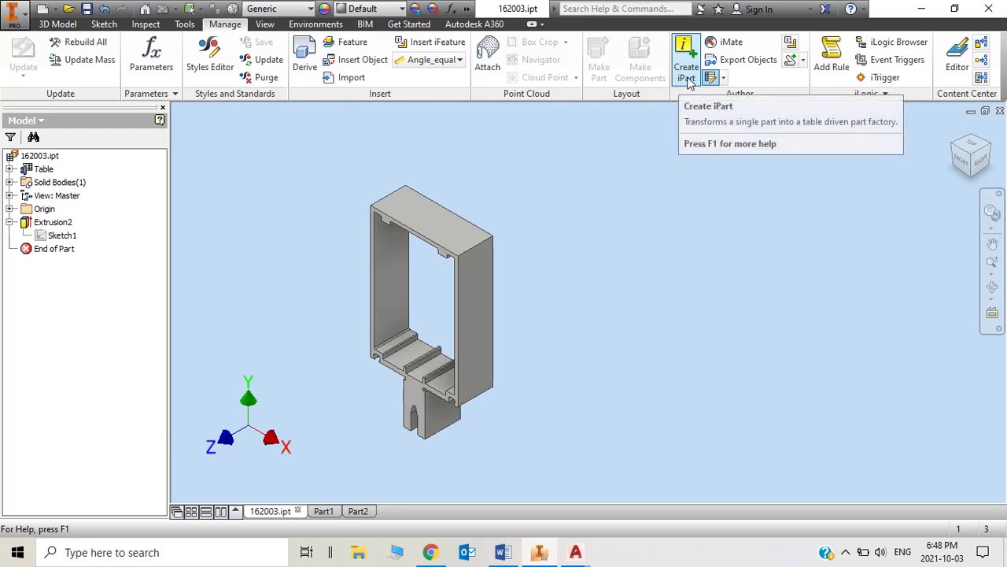
Expand the iPart Table node, open Edit Table, and accept updating it with current values
{"action": "left_click", "coordinate": [10, 168]}
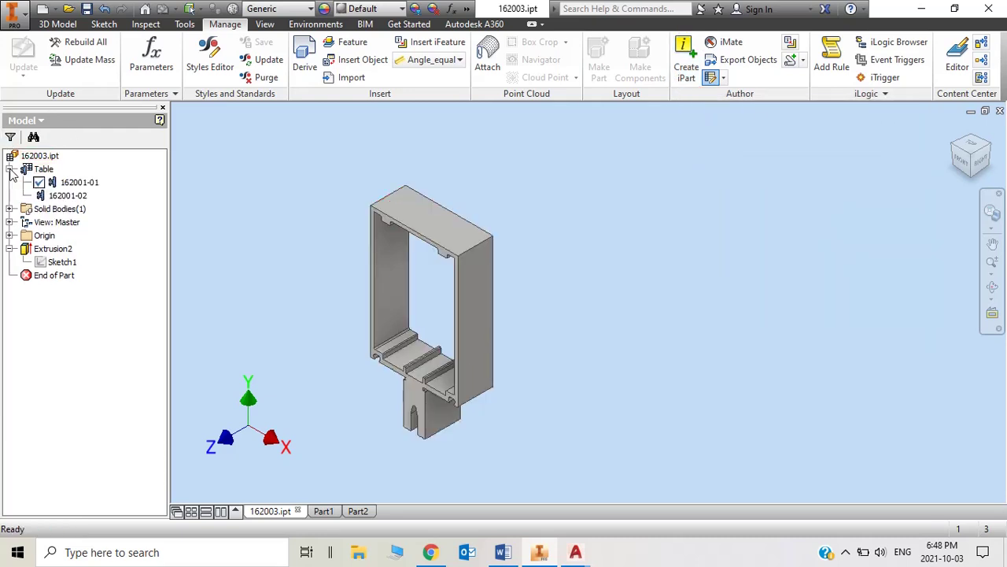
{"action": "left_click", "coordinate": [38, 169]}
{"action": "right_click", "coordinate": [37, 169]}
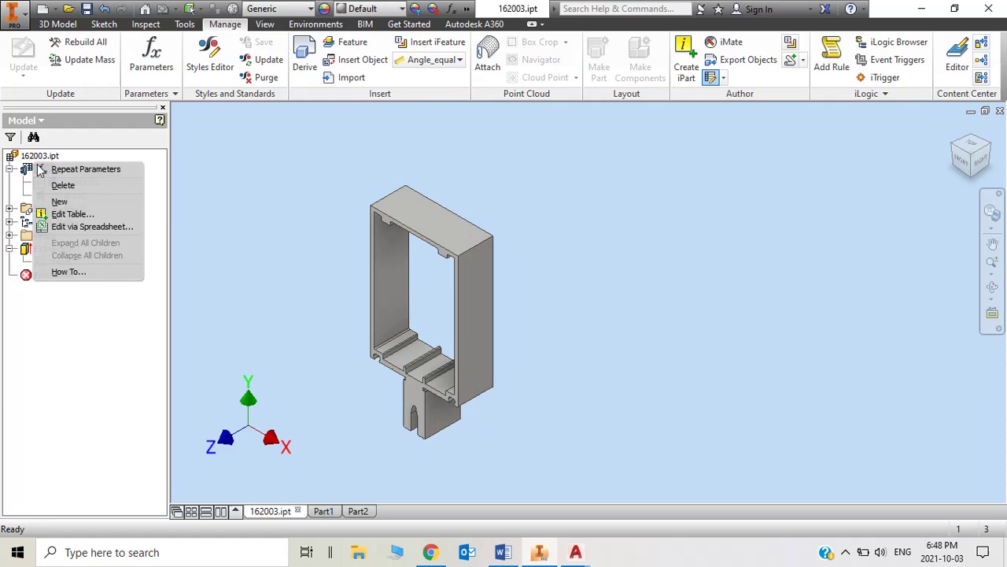
{"action": "left_click", "coordinate": [74, 215]}
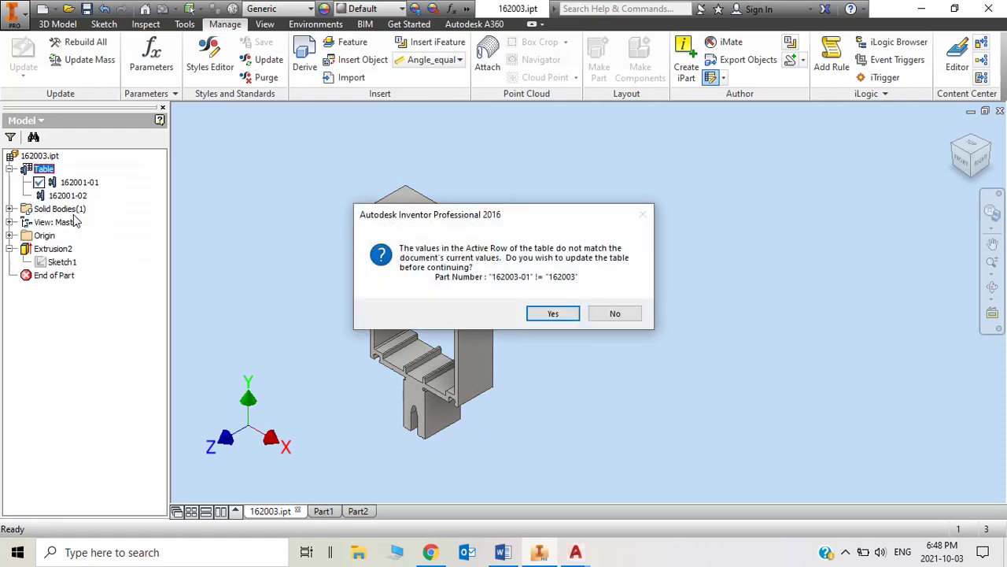
{"action": "left_click", "coordinate": [554, 314]}
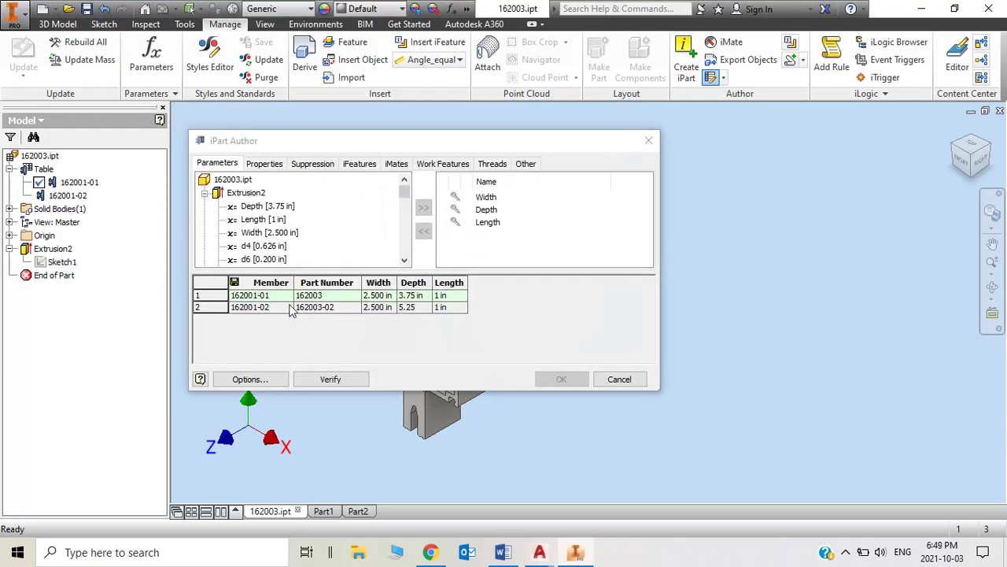
Reposition the iPart Author window and select row 2's part number cell
{"action": "left_click_drag", "start_coordinate": [457, 145], "coordinate": [548, 189]}
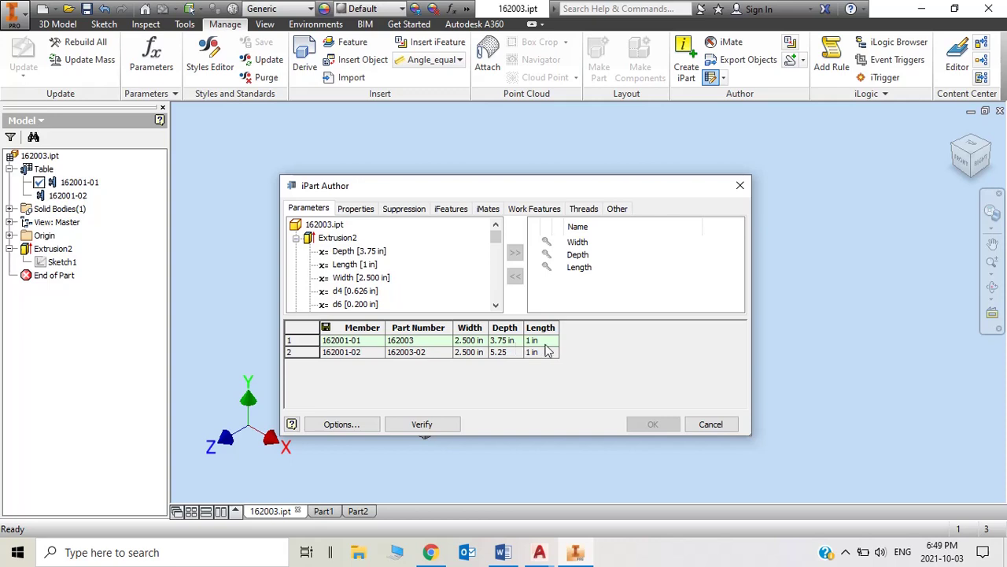
{"action": "right_click", "coordinate": [319, 351]}
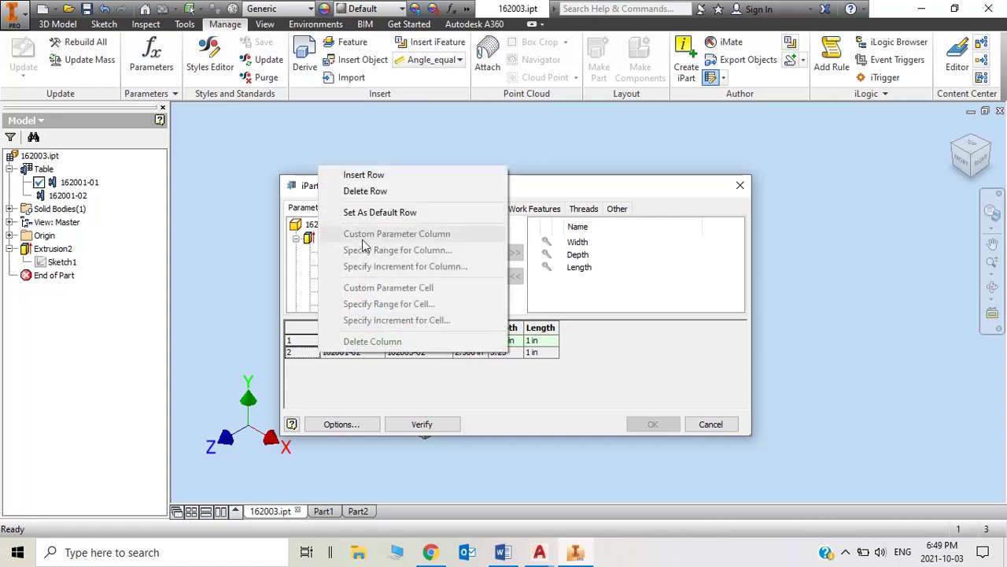
{"action": "left_click", "coordinate": [535, 356]}
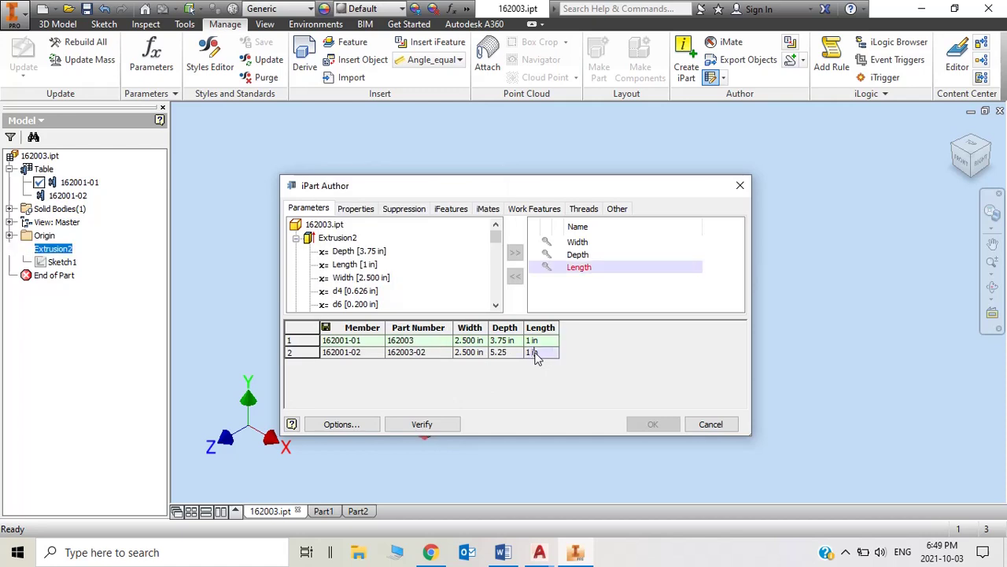
{"action": "left_click", "coordinate": [432, 357]}
{"action": "left_click", "coordinate": [429, 356]}
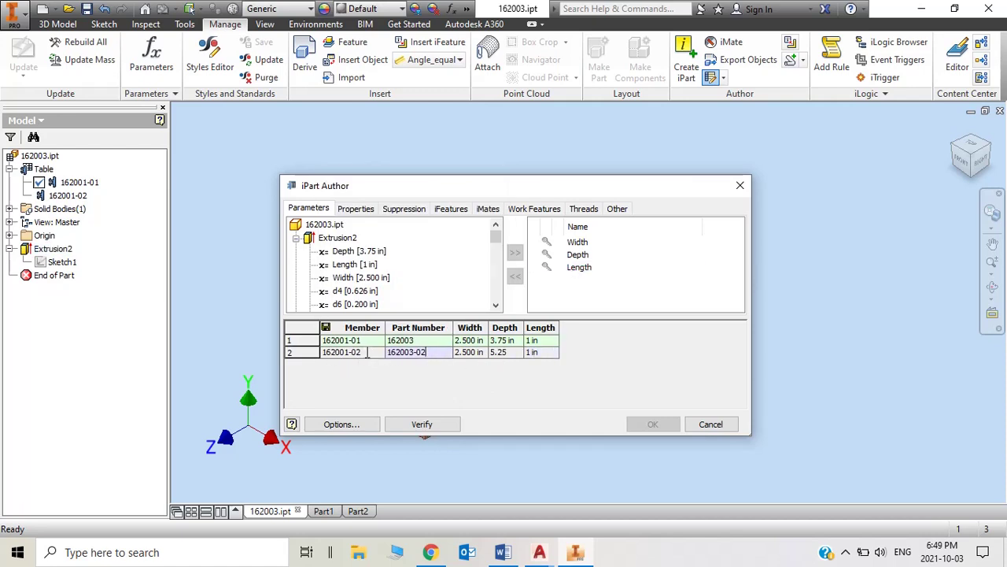
{"action": "left_click", "coordinate": [366, 354]}
{"action": "left_click", "coordinate": [435, 351]}
Change the part numbers to 162001 in row 1 and 162003 in row 2
{"action": "left_click", "coordinate": [433, 340]}
{"action": "left_click", "coordinate": [434, 340]}
{"action": "key", "text": "BackSpace"}
{"action": "type", "text": "1"}
{"action": "left_click", "coordinate": [437, 355]}
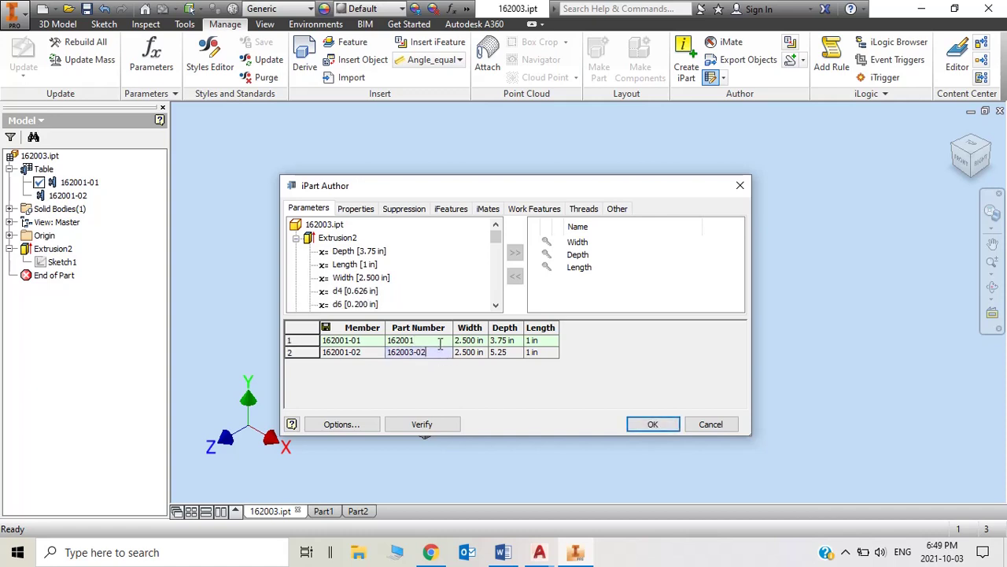
{"action": "key", "text": "BackSpace"}
{"action": "key", "text": "BackSpace"}
{"action": "key", "text": "BackSpace"}
{"action": "left_click", "coordinate": [506, 354]}
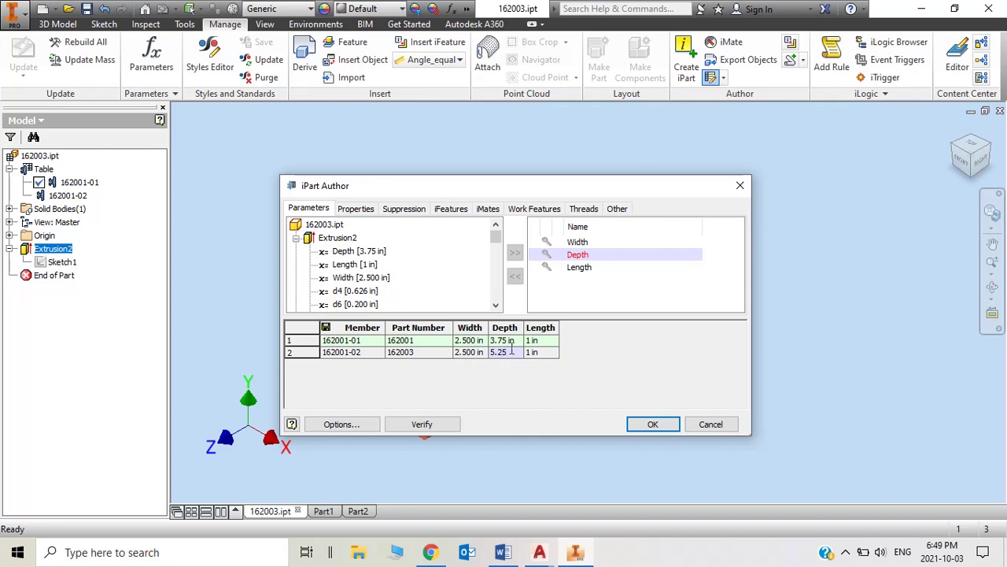
Check row 2's 5.25 depth value and apply the iPart table
{"action": "left_click_drag", "start_coordinate": [511, 353], "coordinate": [489, 356]}
{"action": "left_click", "coordinate": [513, 356]}
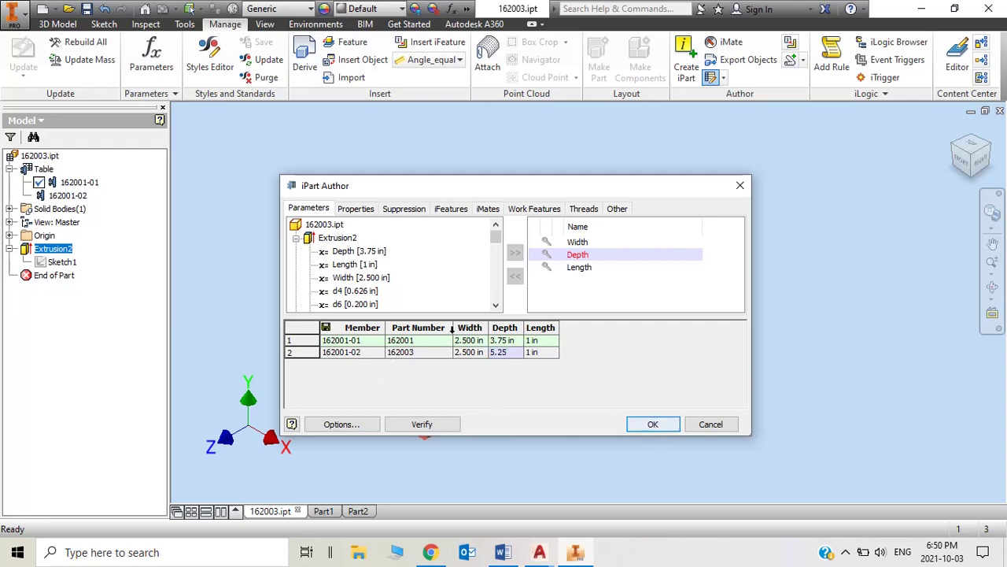
{"action": "left_click", "coordinate": [655, 423]}
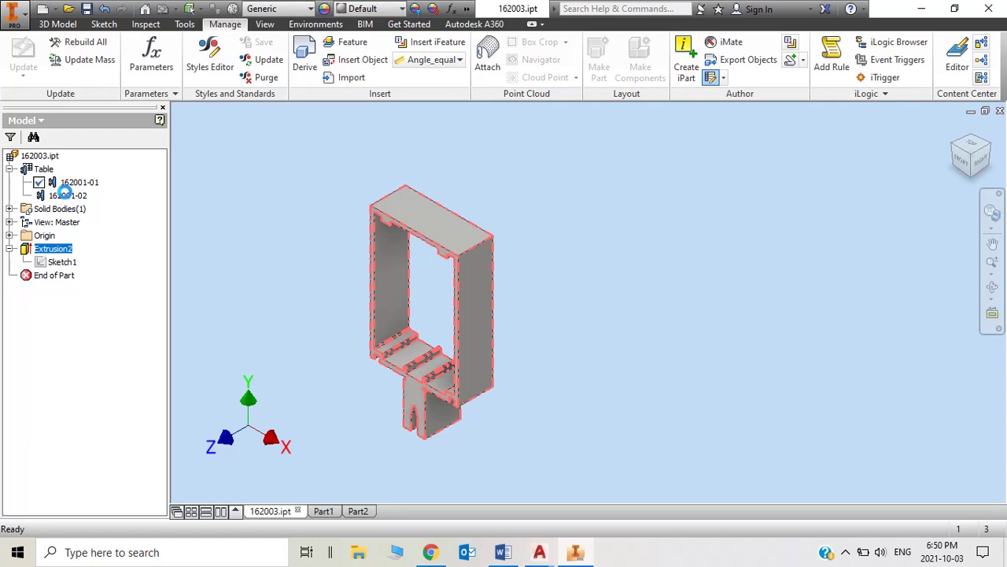
Double-click member 162001-02 under Table to try making it the active member
{"action": "left_click", "coordinate": [67, 195]}
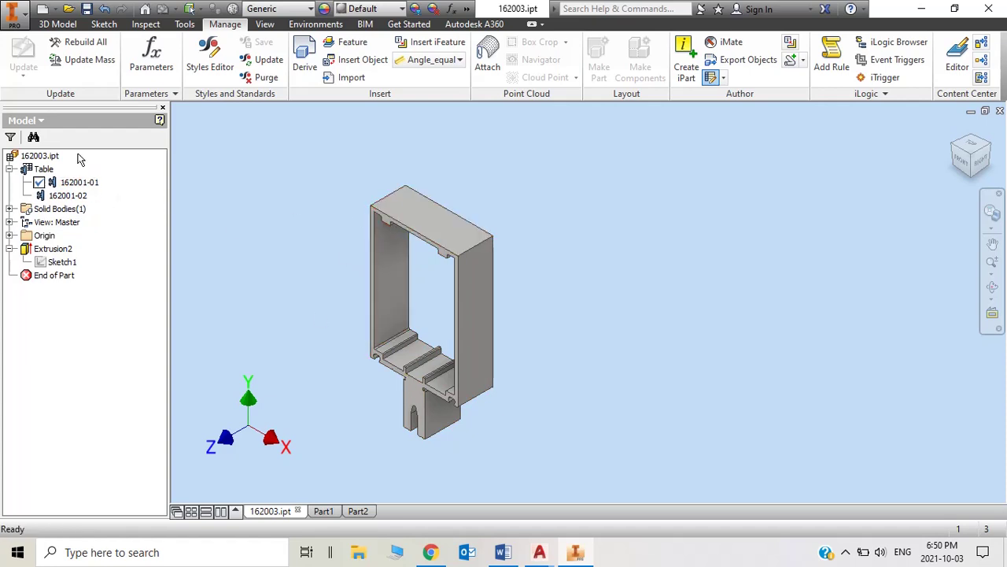
{"action": "left_click", "coordinate": [68, 196]}
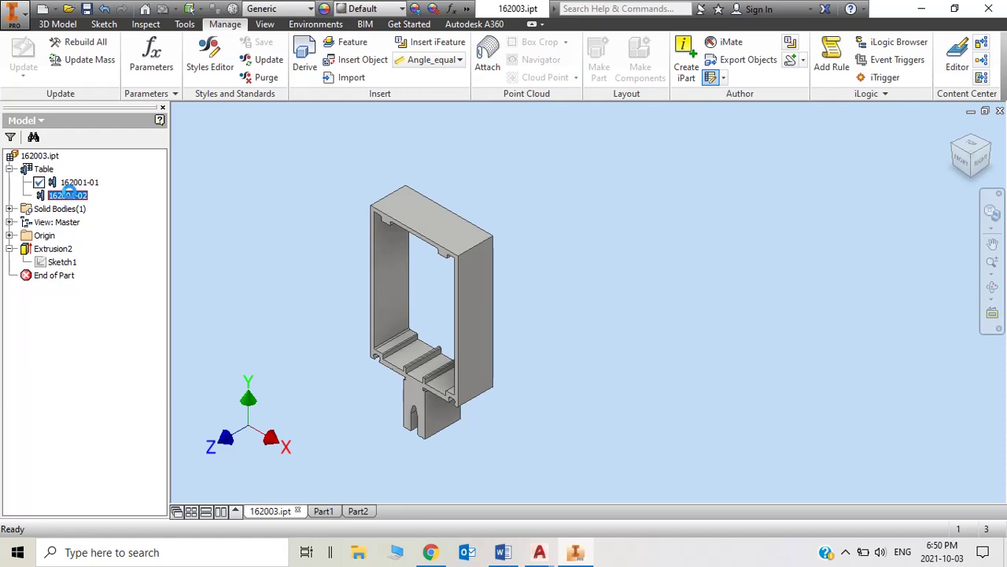
{"action": "double_click", "coordinate": [68, 194]}
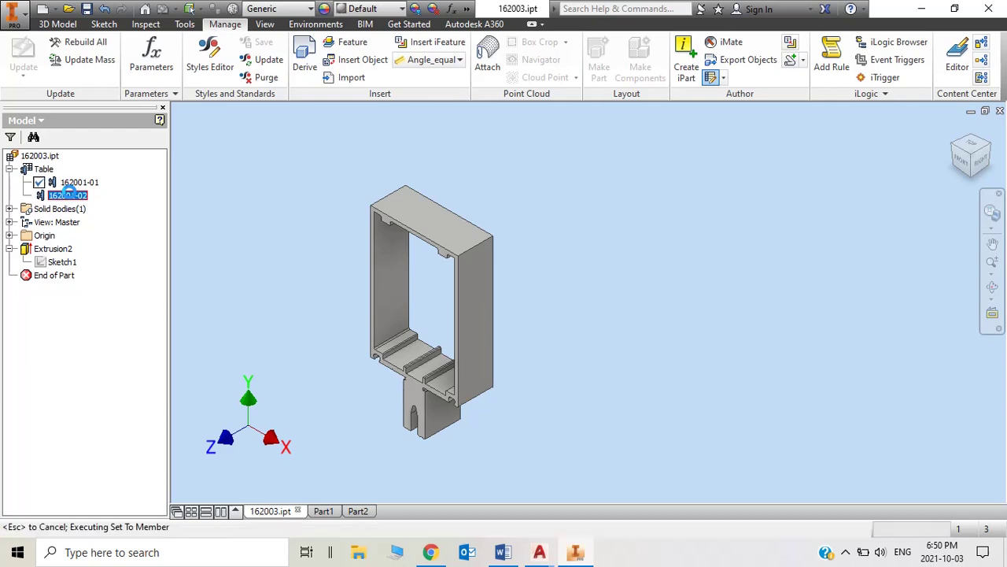